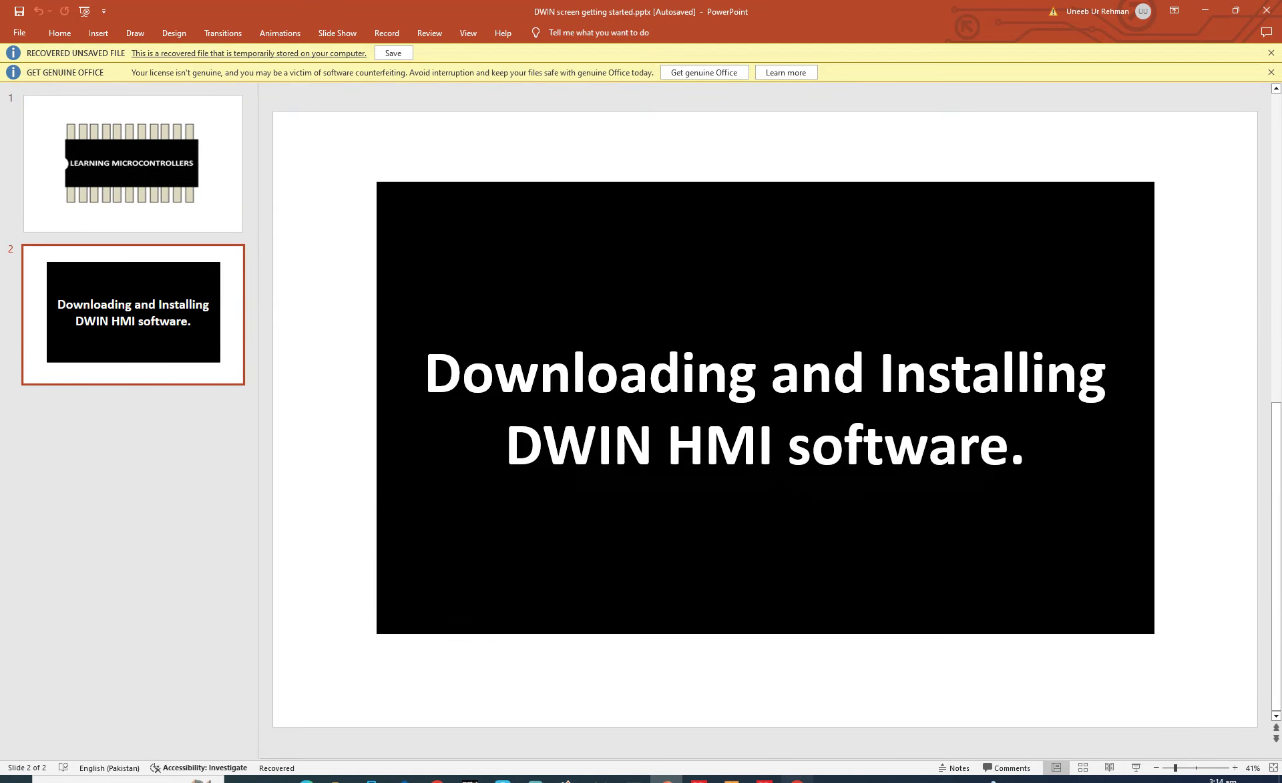
- Search Google for DWIN
click(437, 780)
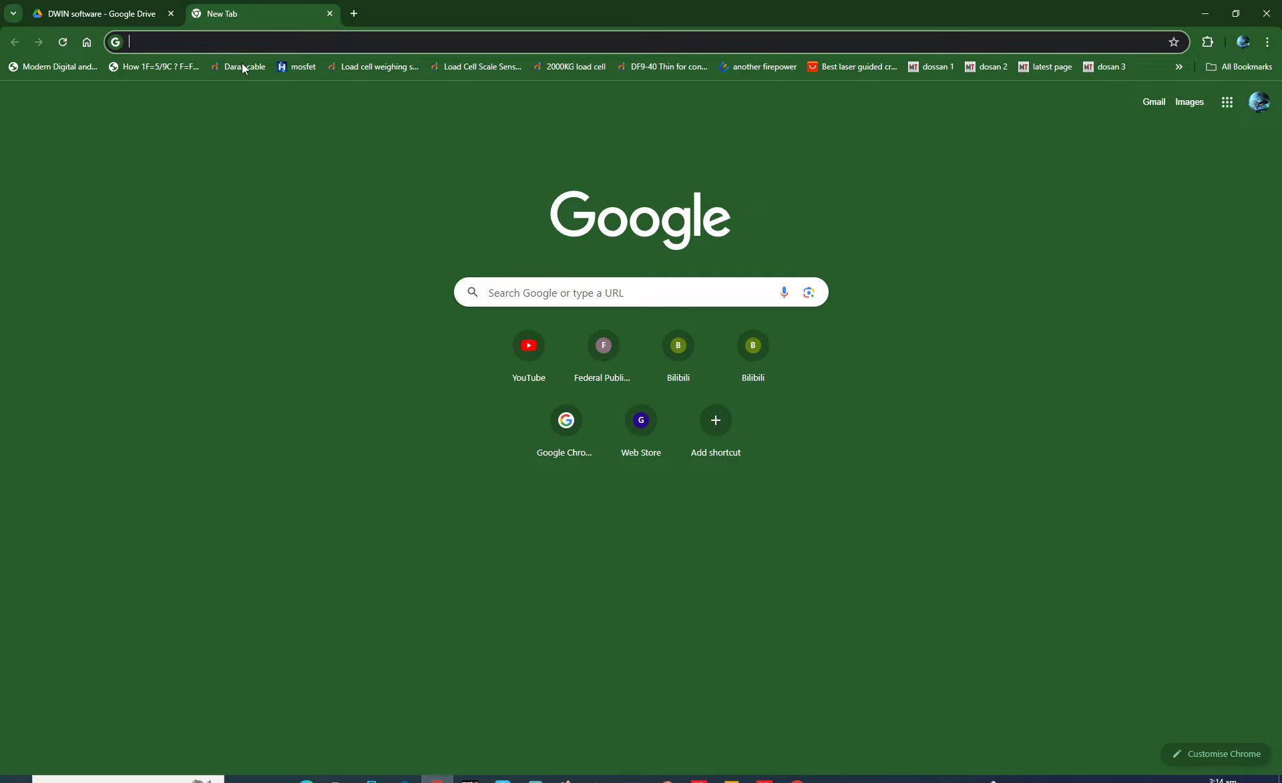
click(637, 301)
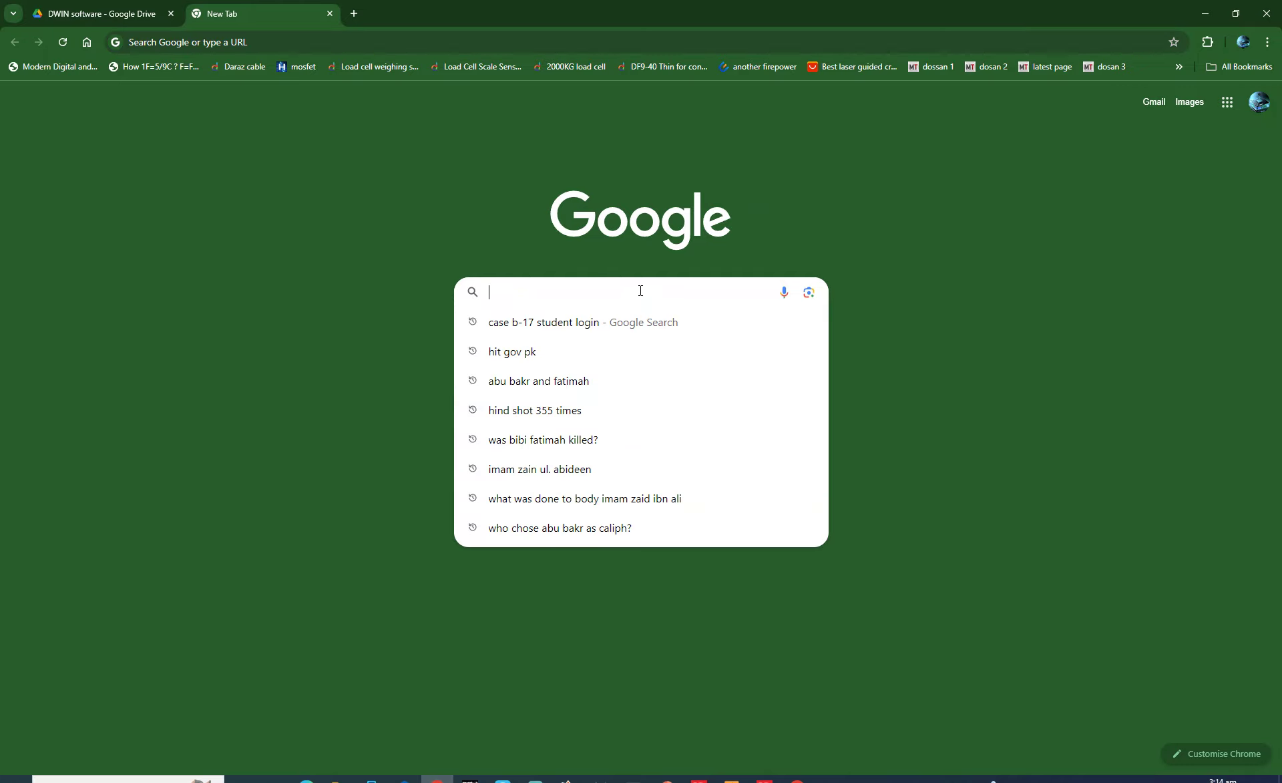
text(DWIN)
key(Return)
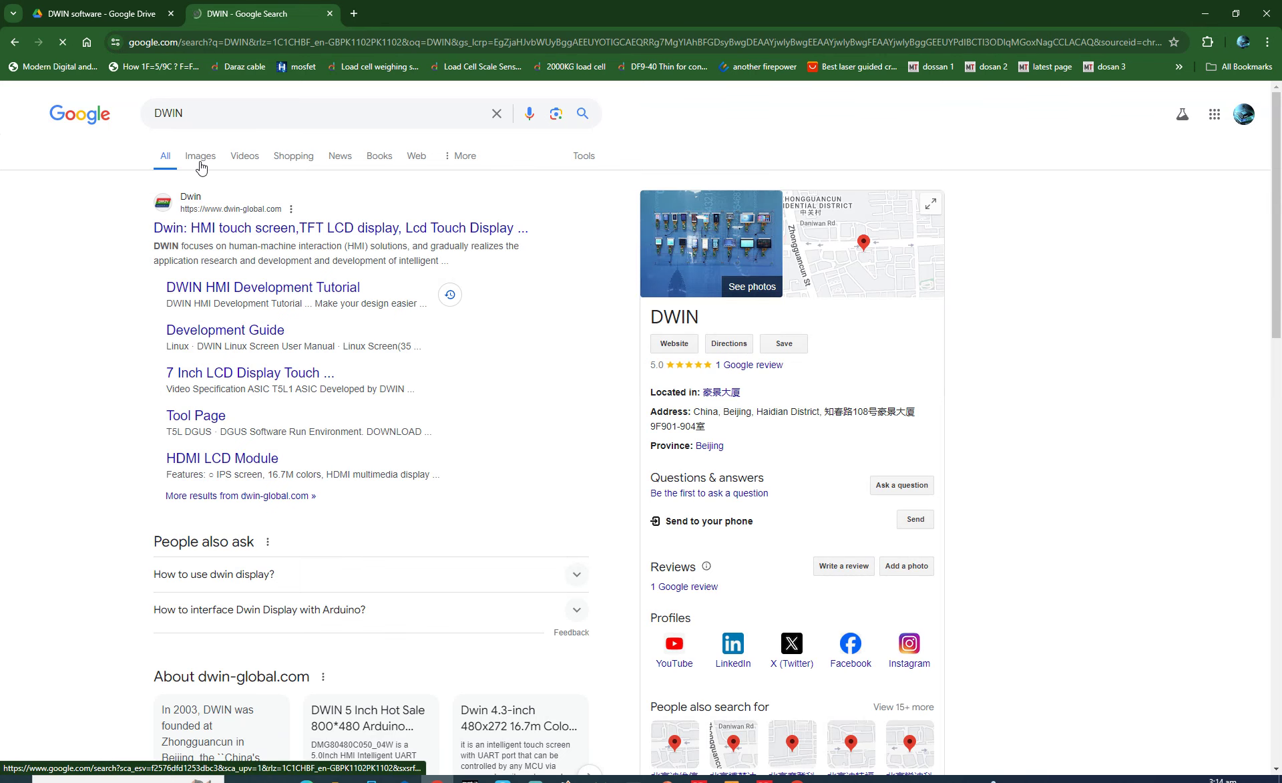
- Browse the DWIN image results, previewing the 5 inch board and 7.0 inch display images
click(201, 168)
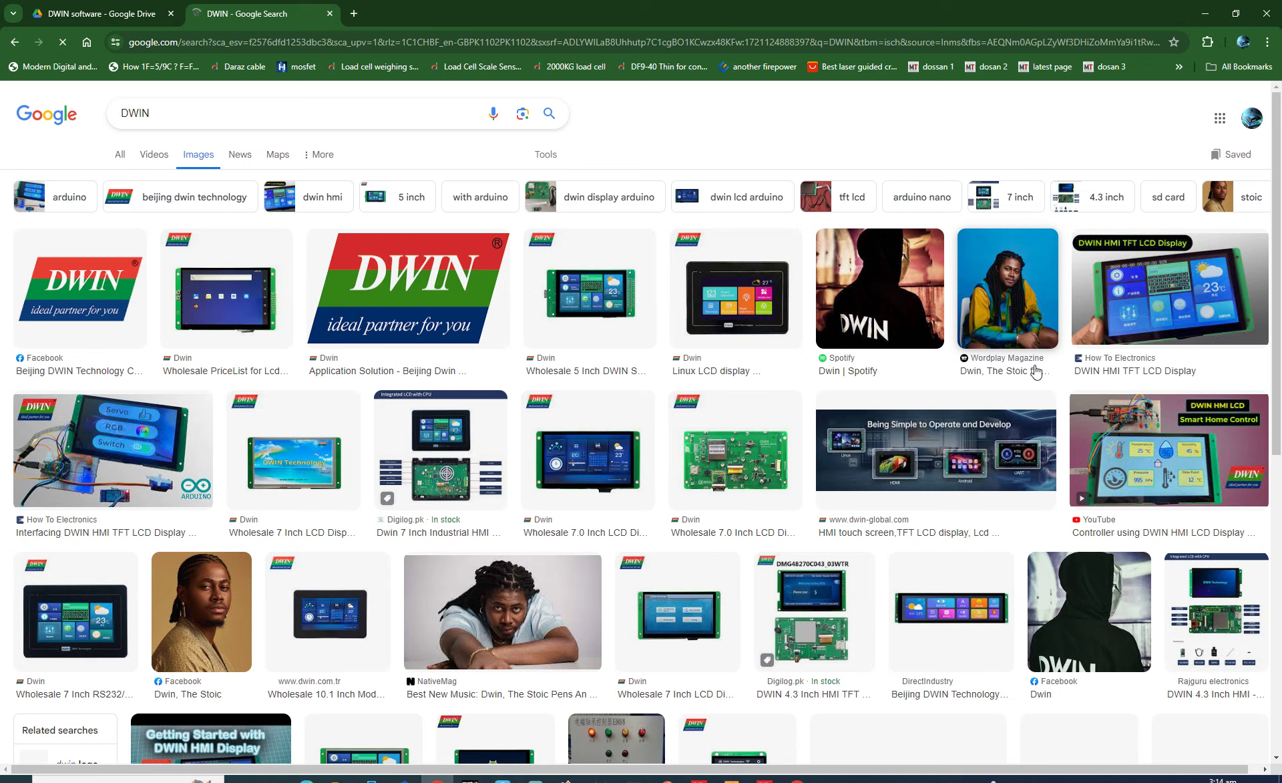
click(648, 305)
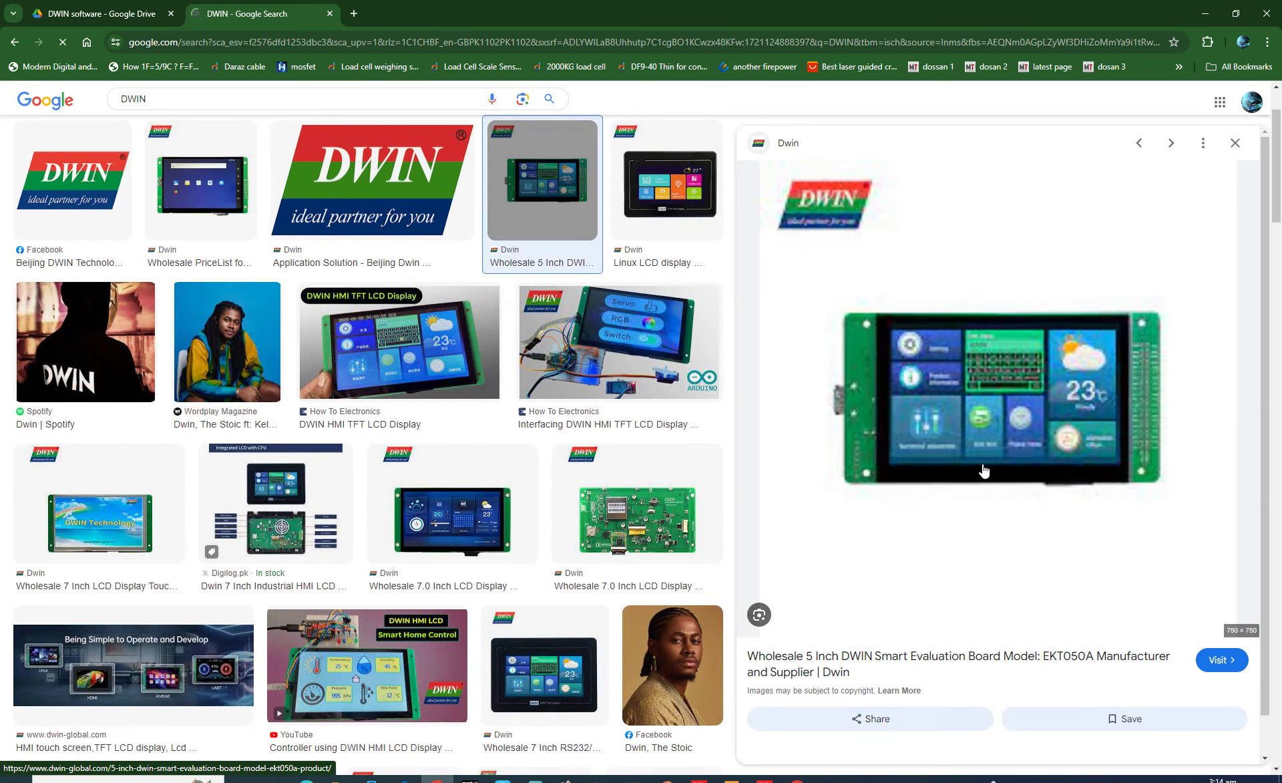
click(452, 510)
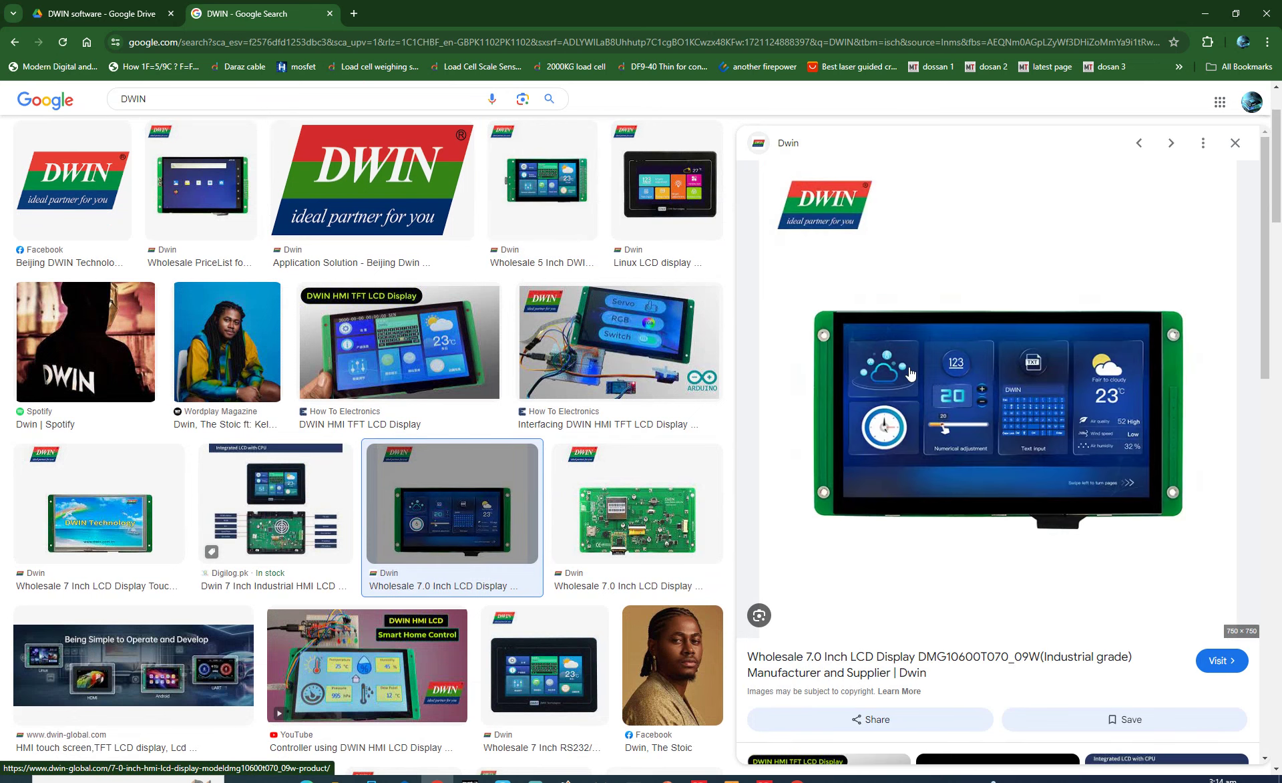
scroll(727, 400, down, 5)
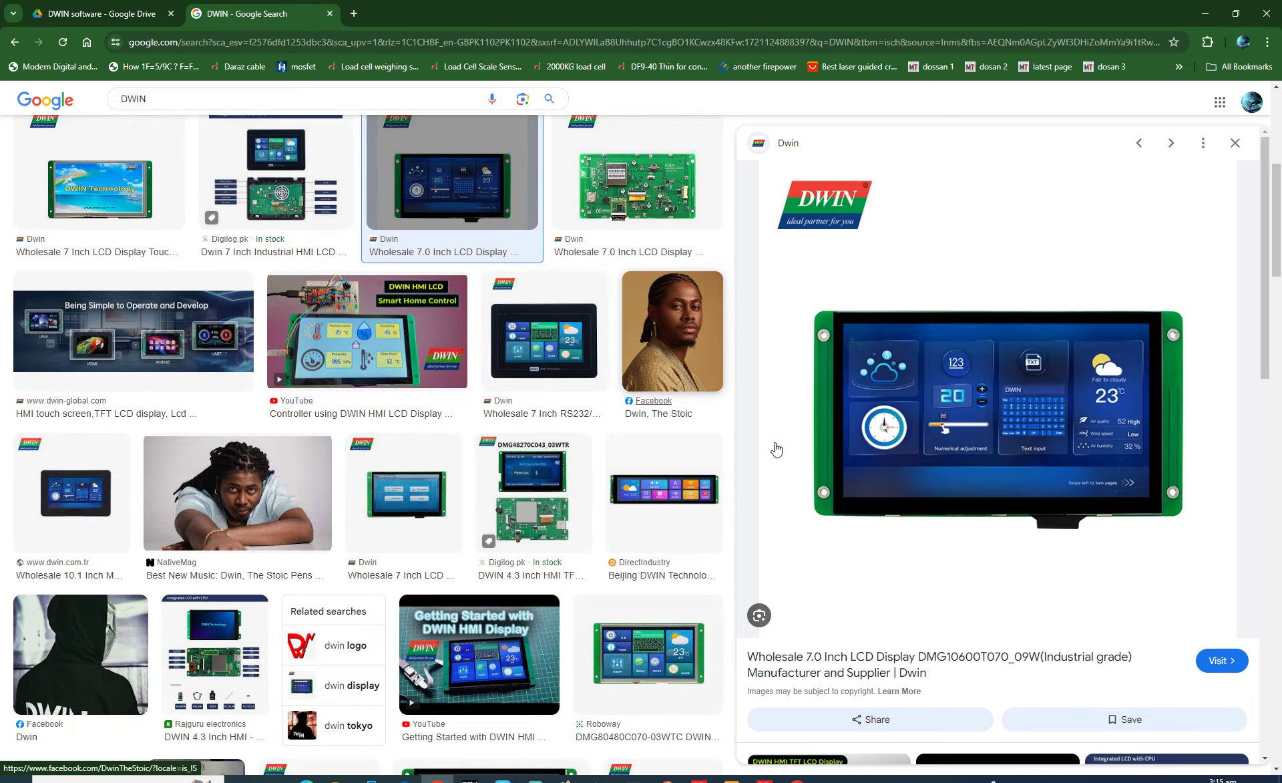
scroll(775, 444, down, 5)
scroll(1011, 476, down, 5)
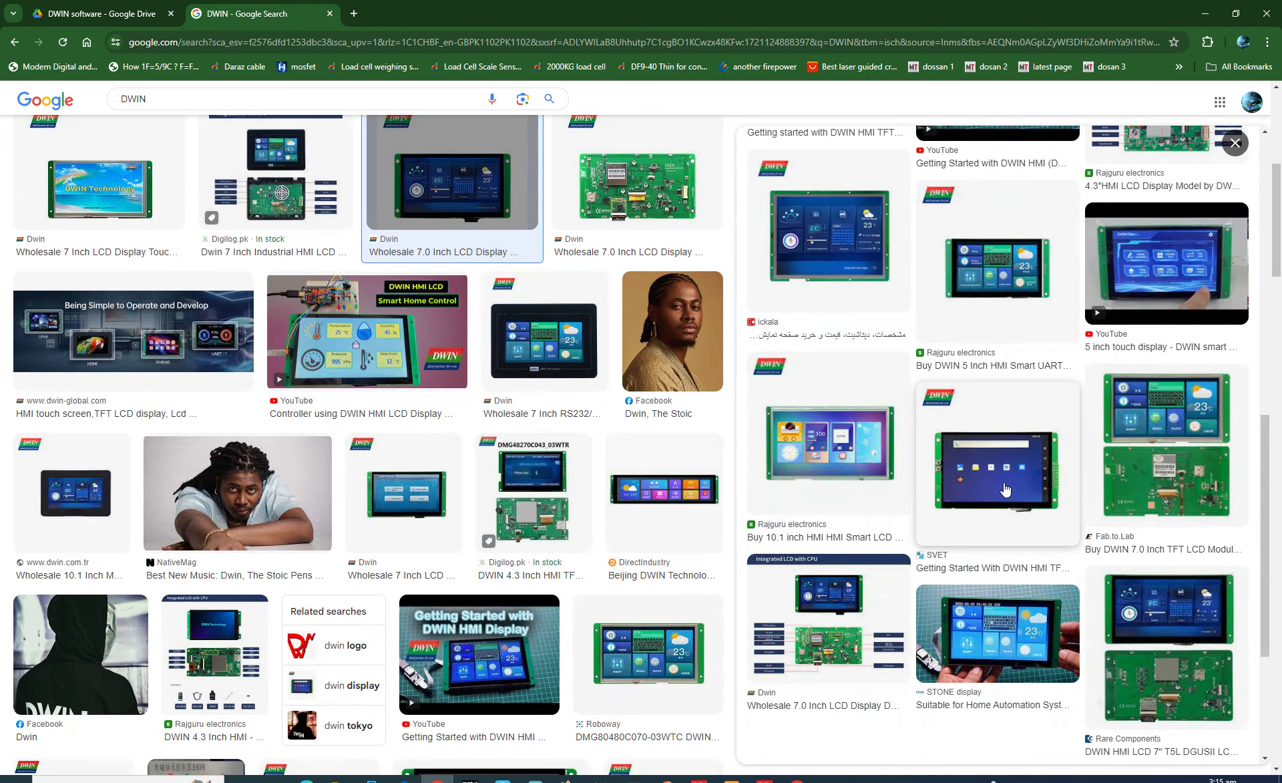
scroll(667, 366, up, 7)
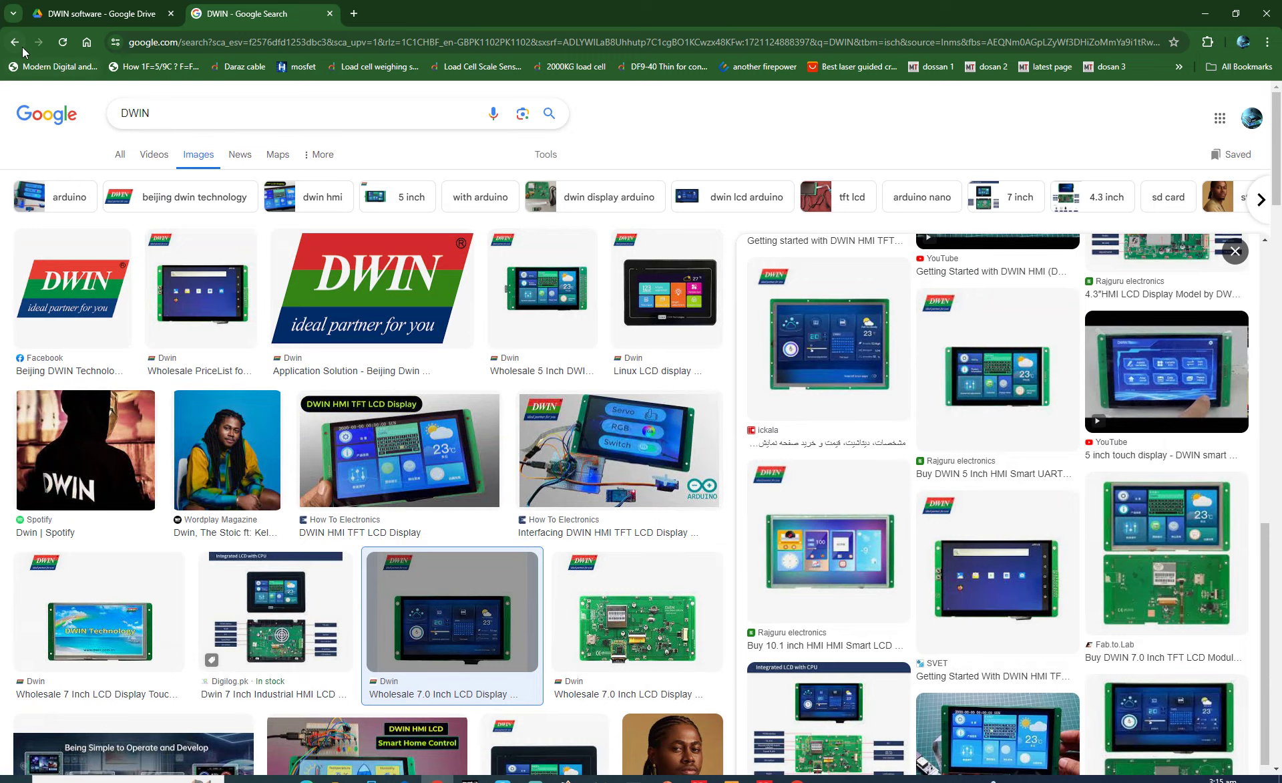
- Go back to the All results page for DWIN with the query selected
click(21, 45)
click(21, 44)
click(21, 45)
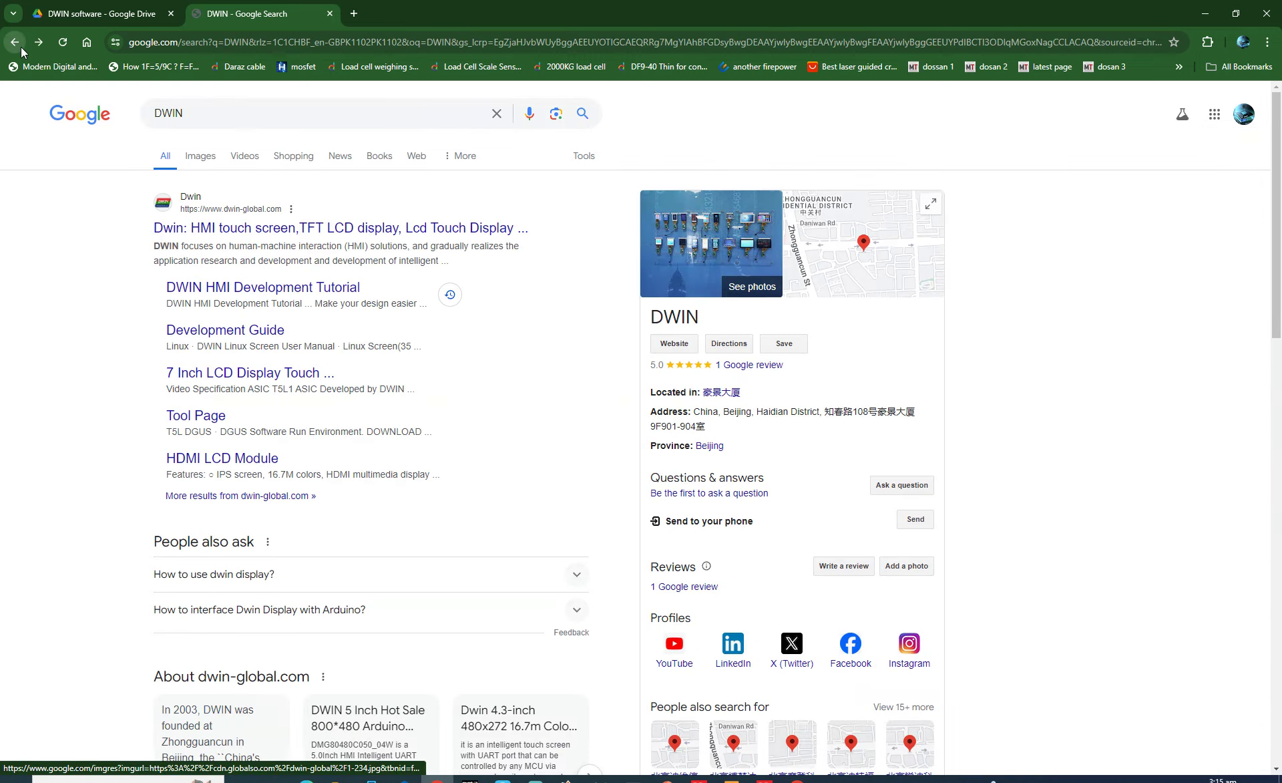
key(/)
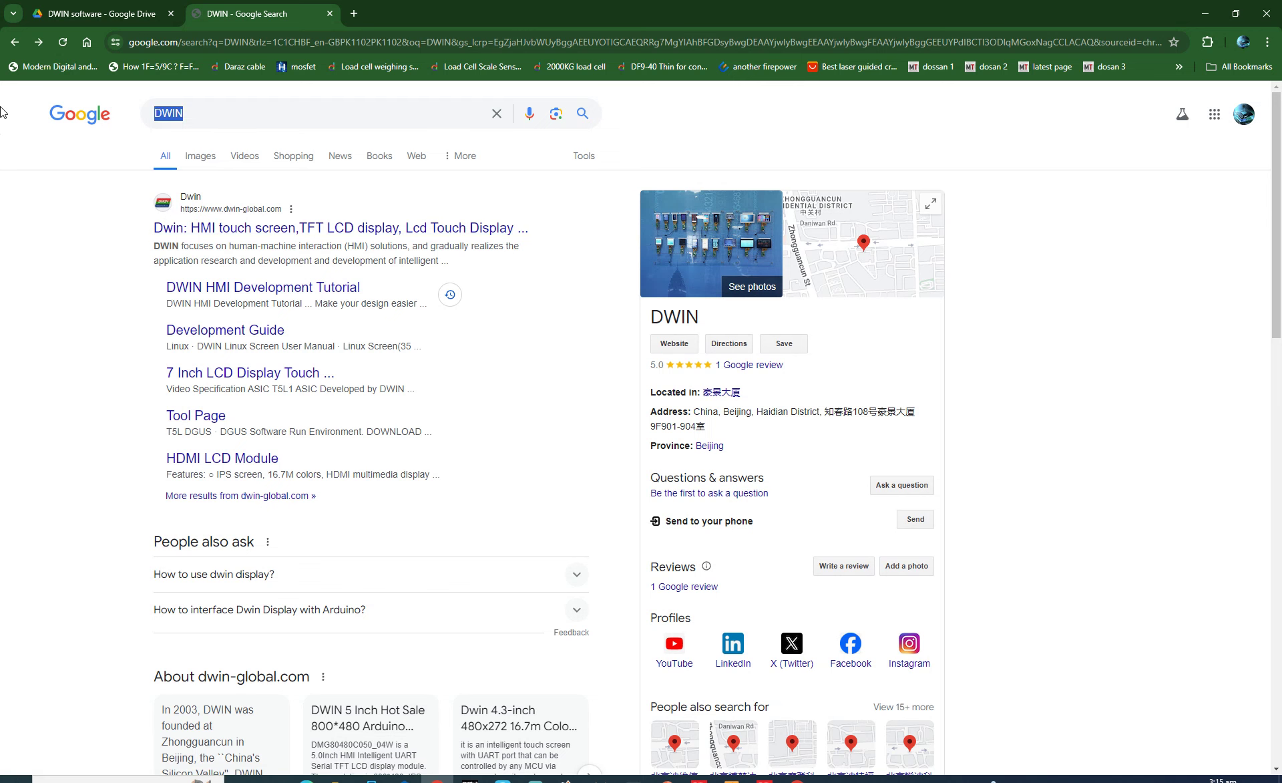
- Open the dwin-global.com site, zoom in, and advance the homepage banner
click(149, 265)
key(ctrl+plus)
key(ctrl+plus)
key(ctrl+plus)
key(ctrl+plus)
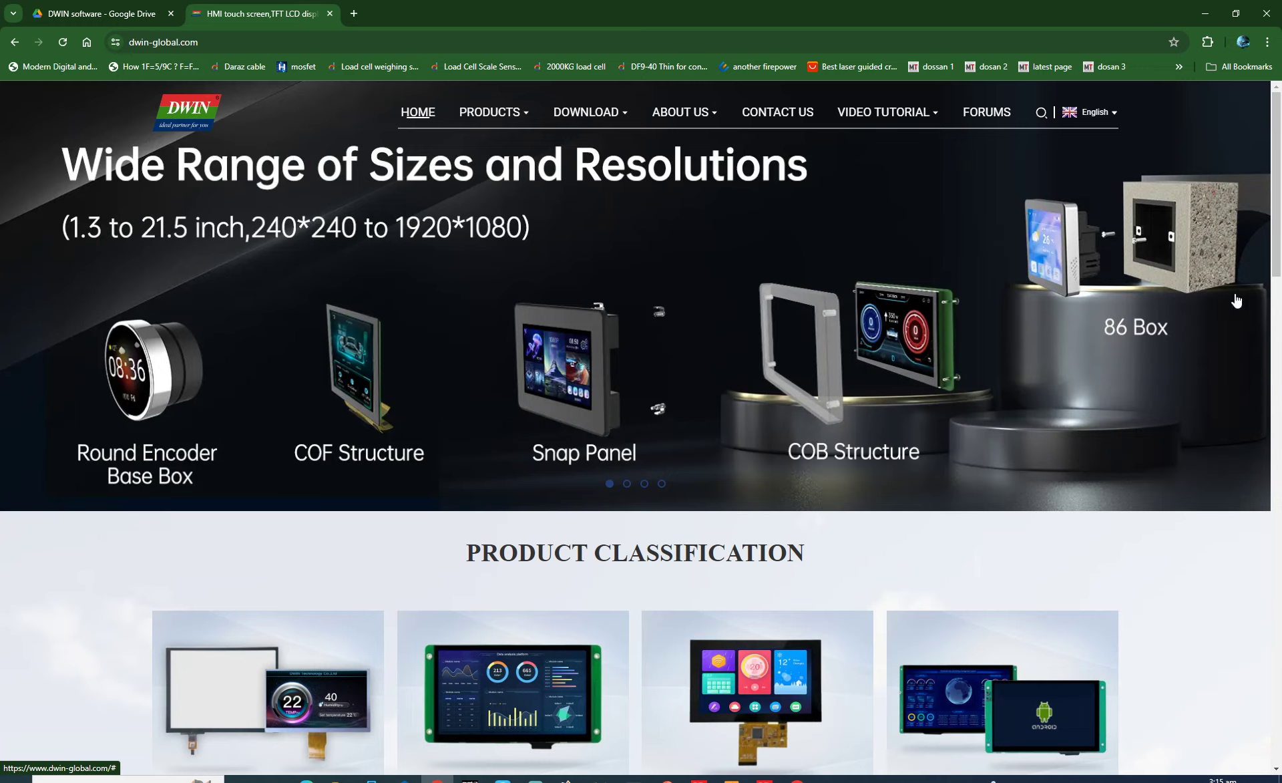
click(627, 483)
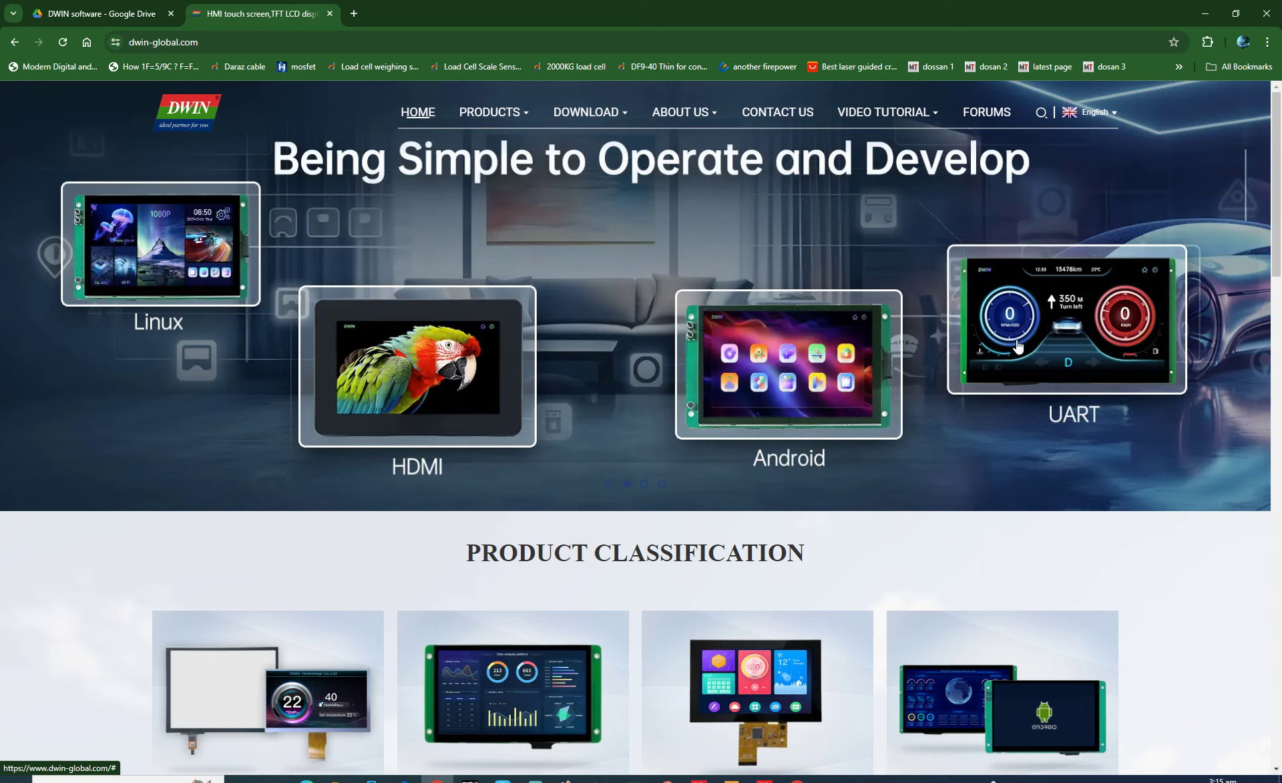
- Look over the PRODUCTS menu and its submenus, then scroll down the homepage
mouse_move(527, 120)
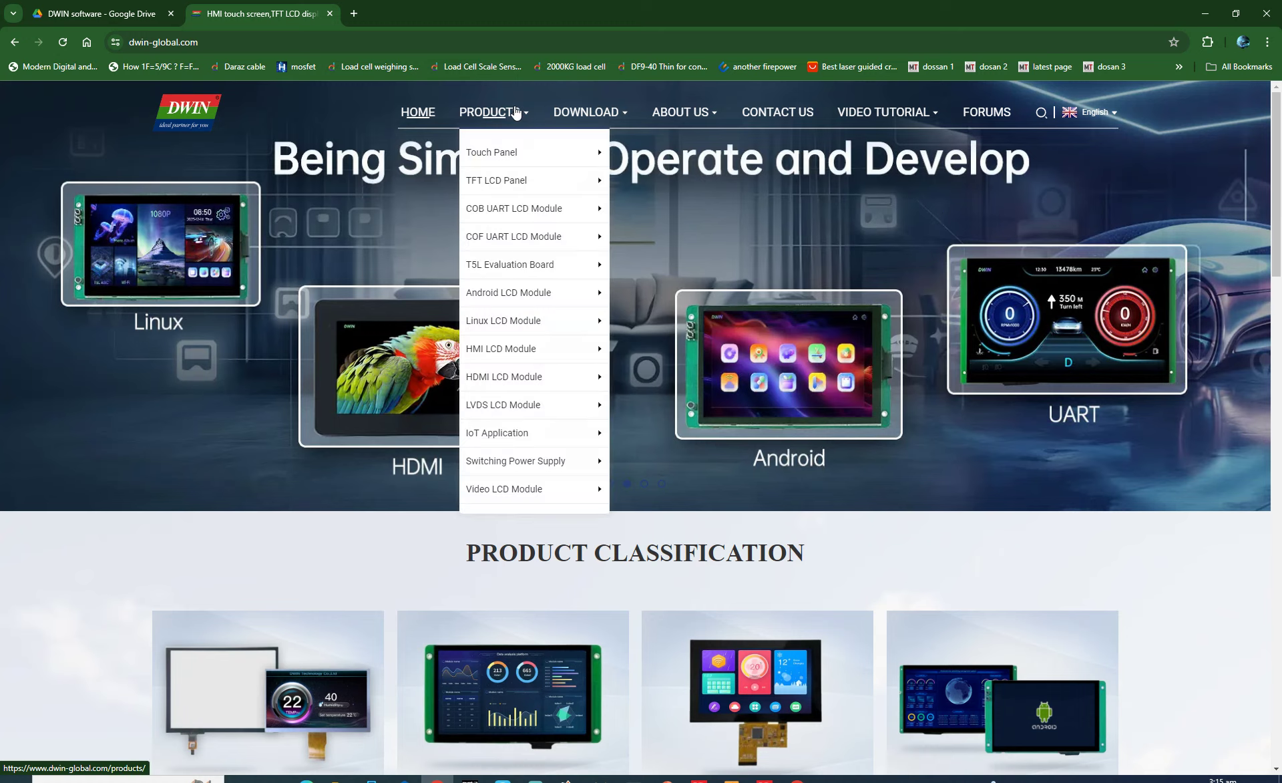
mouse_move(529, 161)
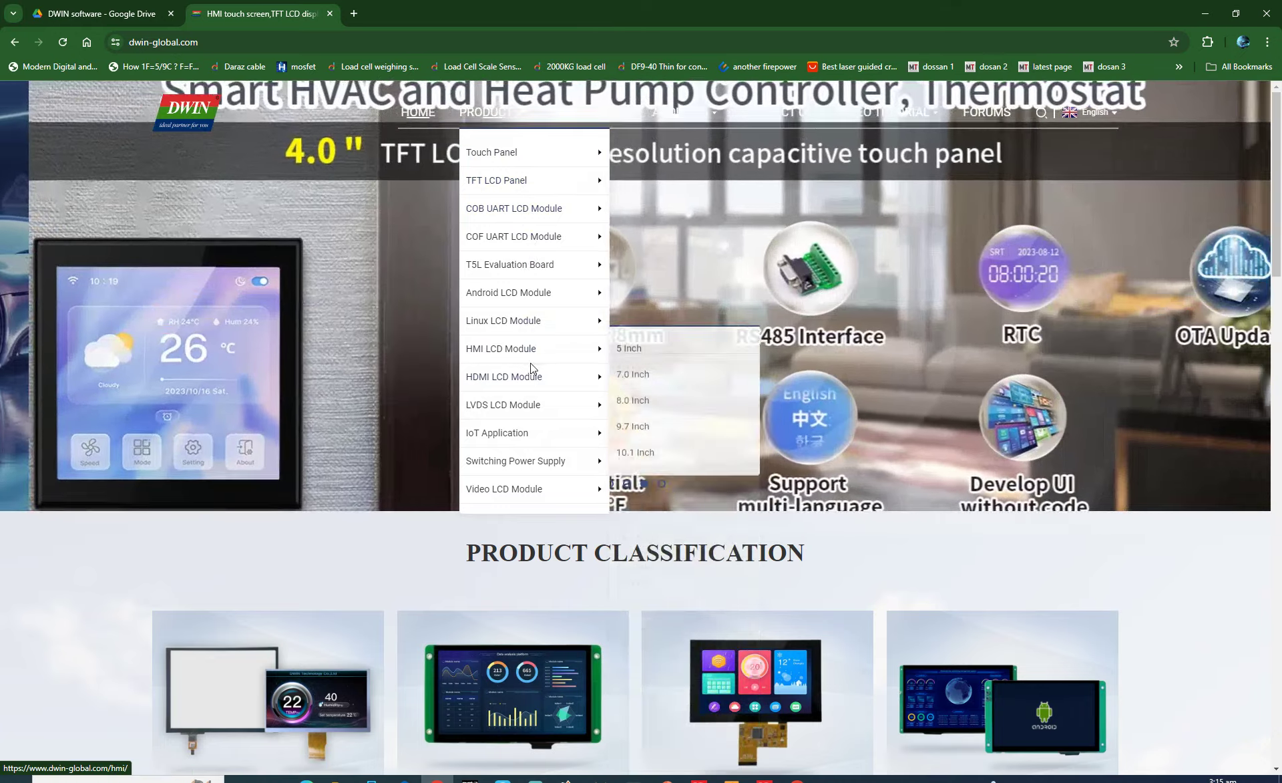
mouse_move(529, 222)
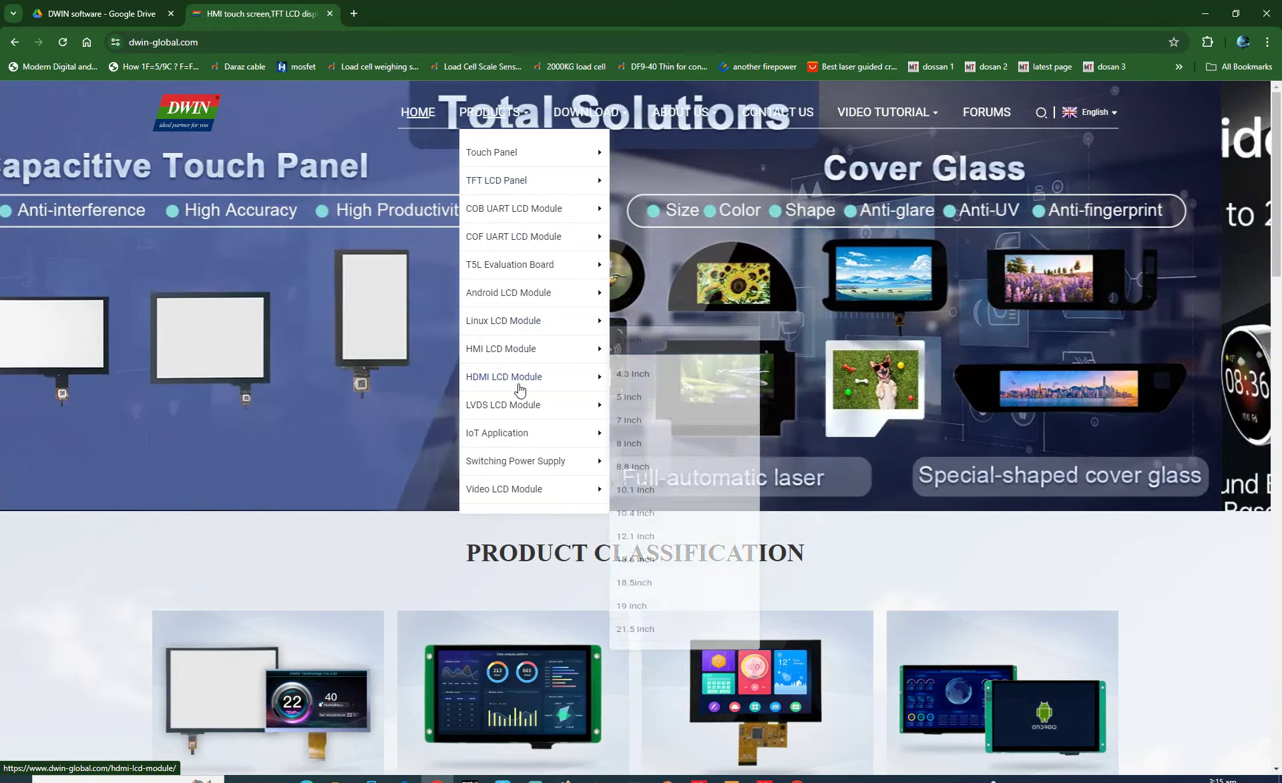
mouse_move(515, 370)
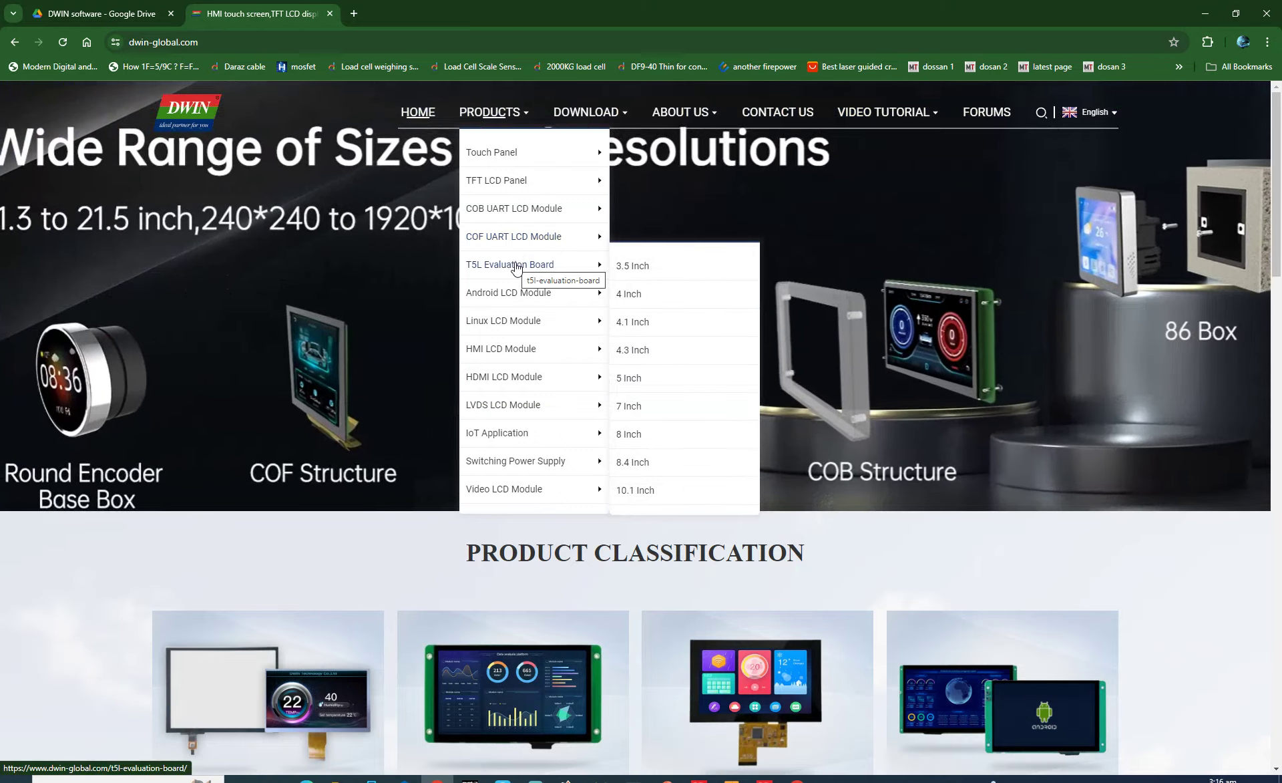
mouse_move(551, 415)
scroll(515, 450, down, 3)
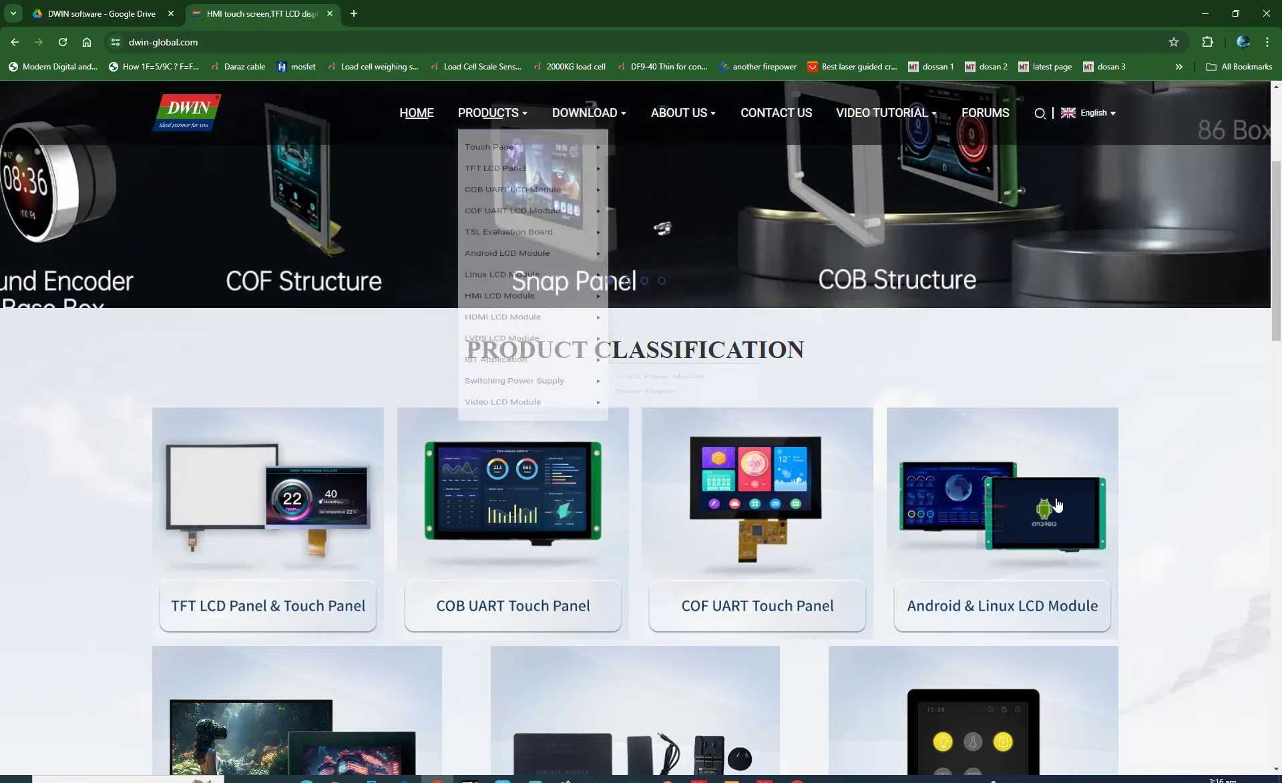
- In a new tab, search Google for 'DWIn 15inch HMI'
click(354, 13)
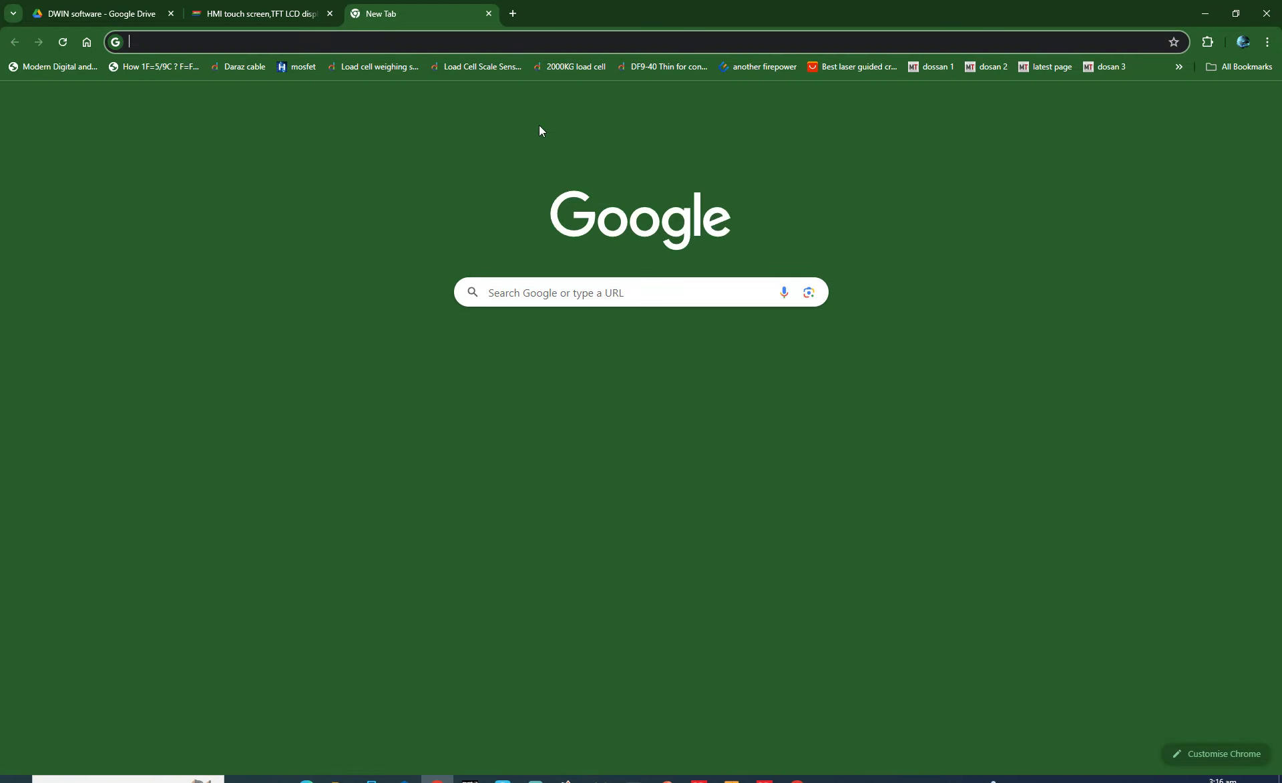
click(579, 289)
text(DWIn )
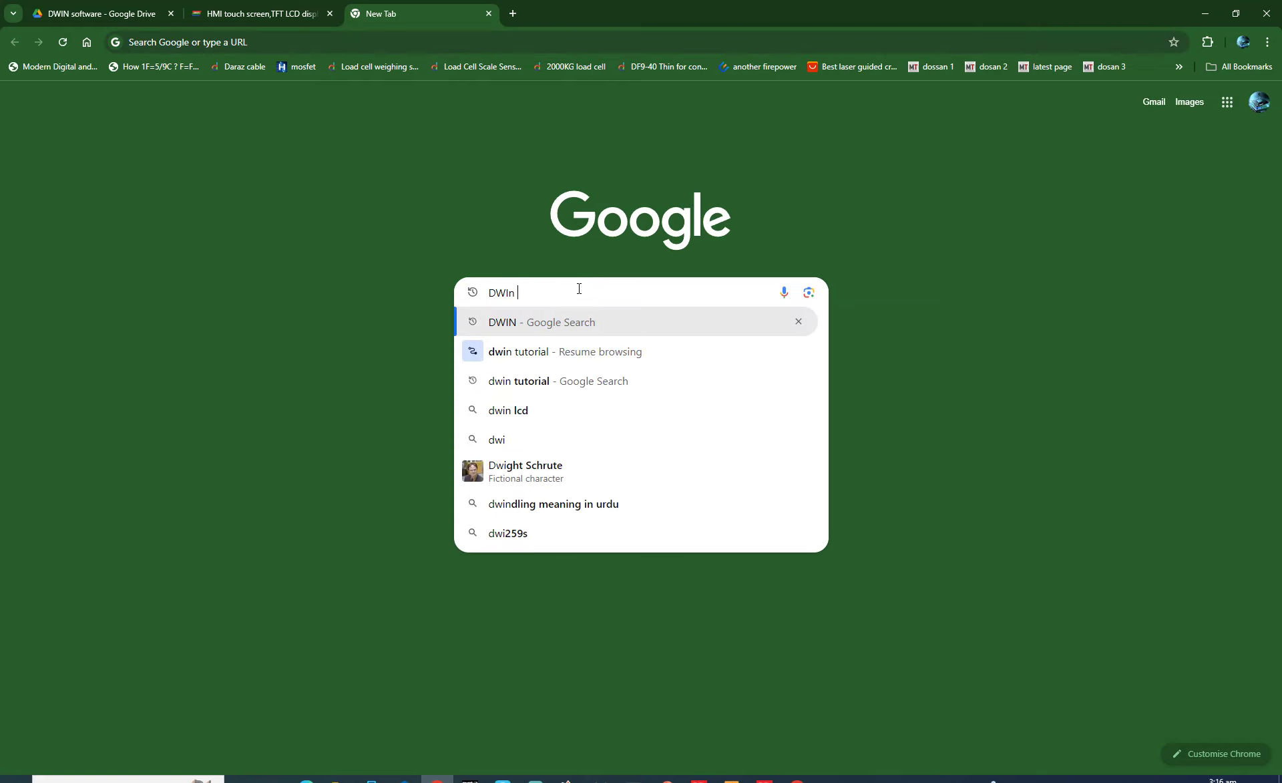
text(15inch )
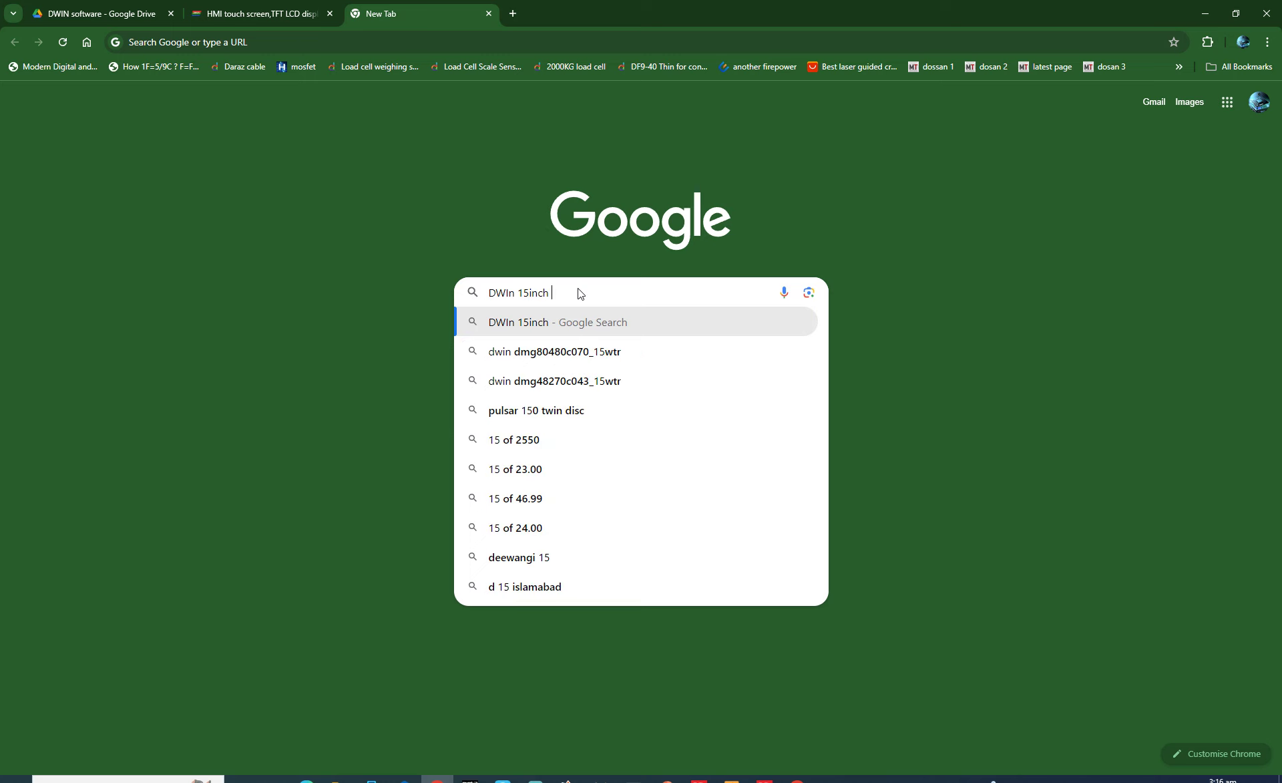
text(HMI)
key(Return)
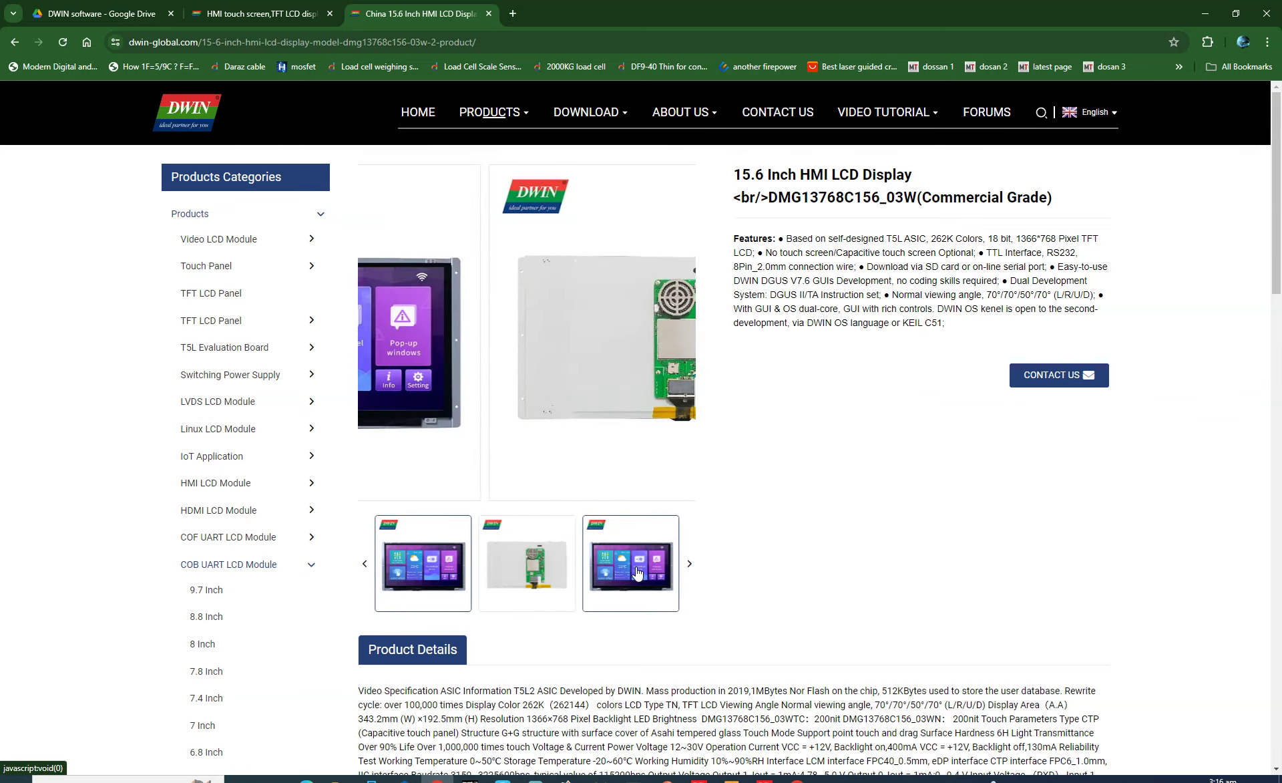
- Scroll through the 15.6 Inch product page and highlight the 32 Inch size entry
scroll(694, 508, down, 2)
scroll(700, 462, up, 2)
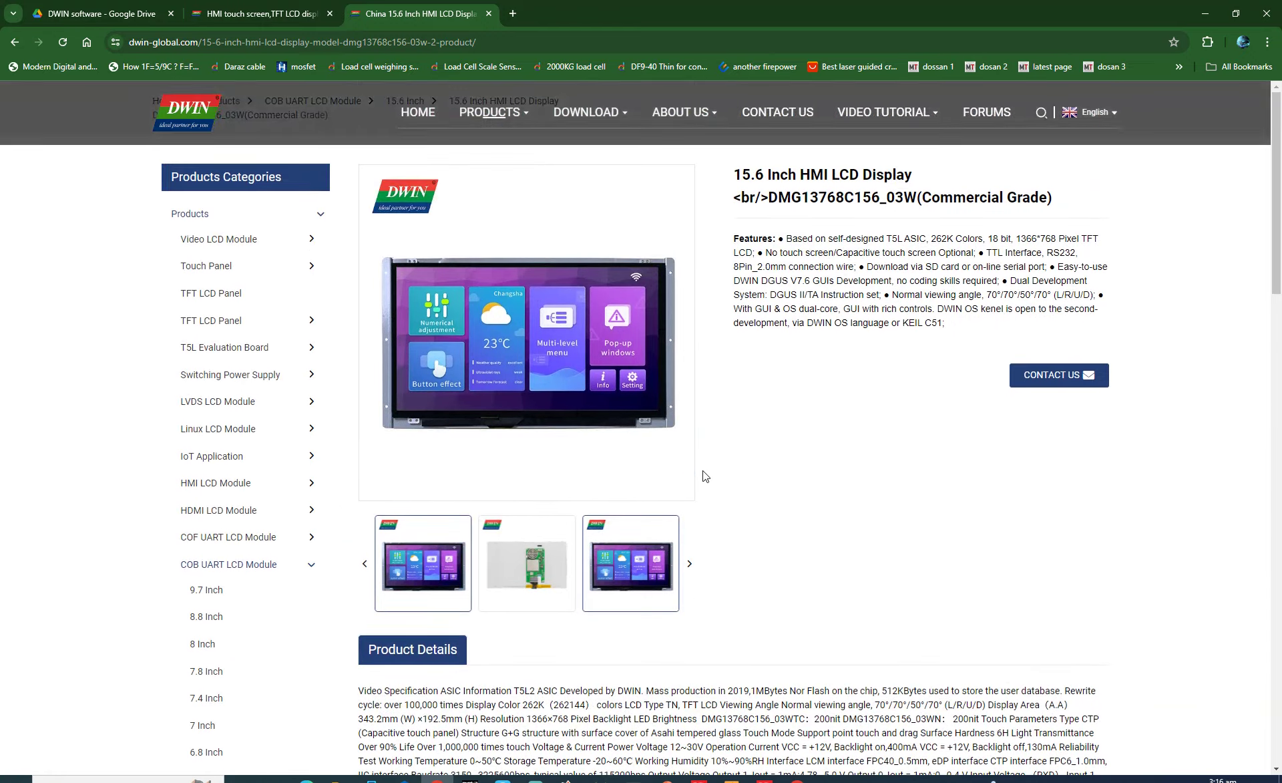
scroll(261, 487, down, 12)
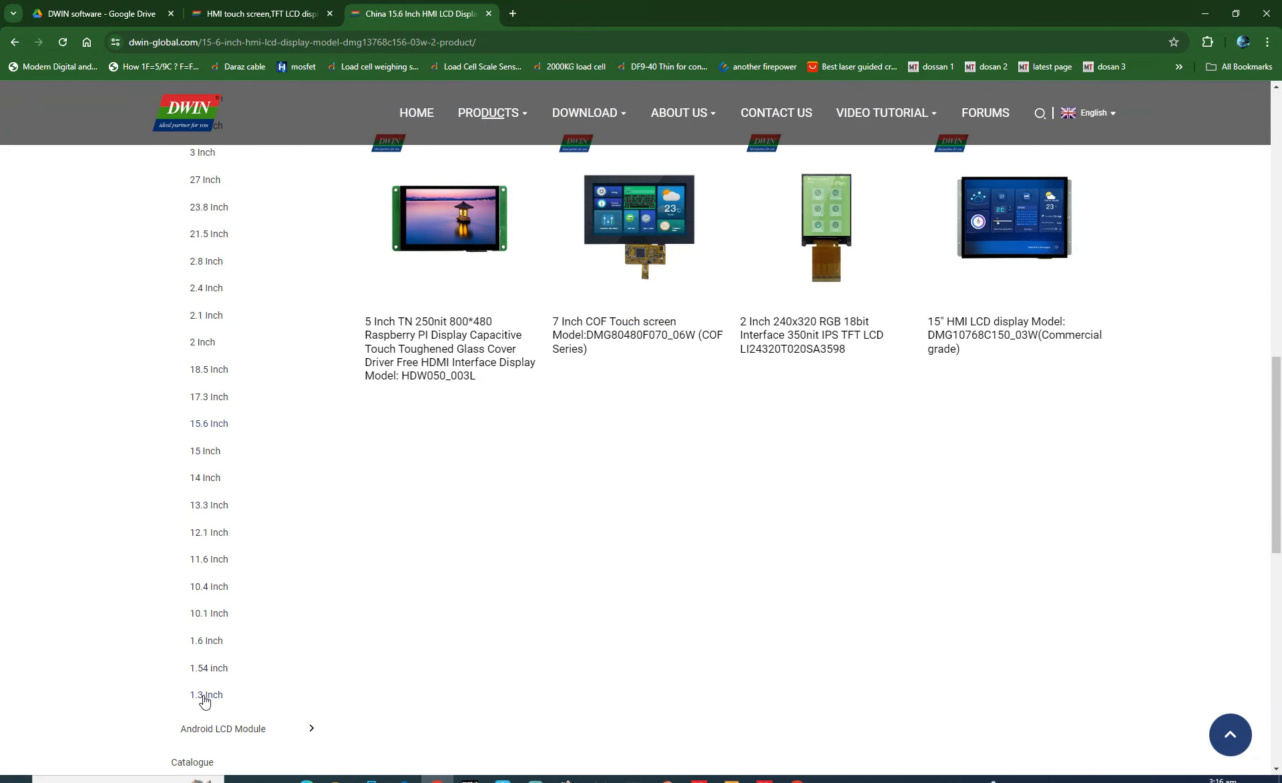
scroll(209, 668, up, 4)
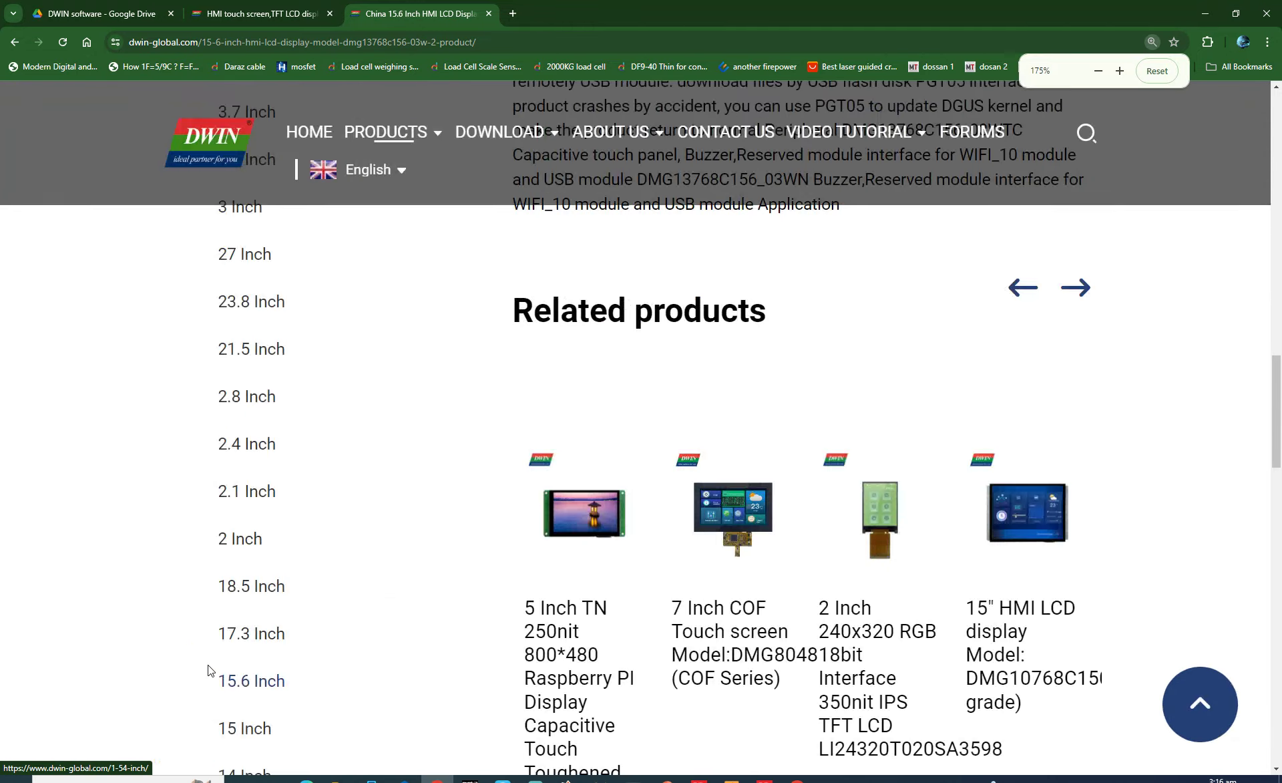
scroll(214, 655, down, 6)
scroll(235, 609, up, 5)
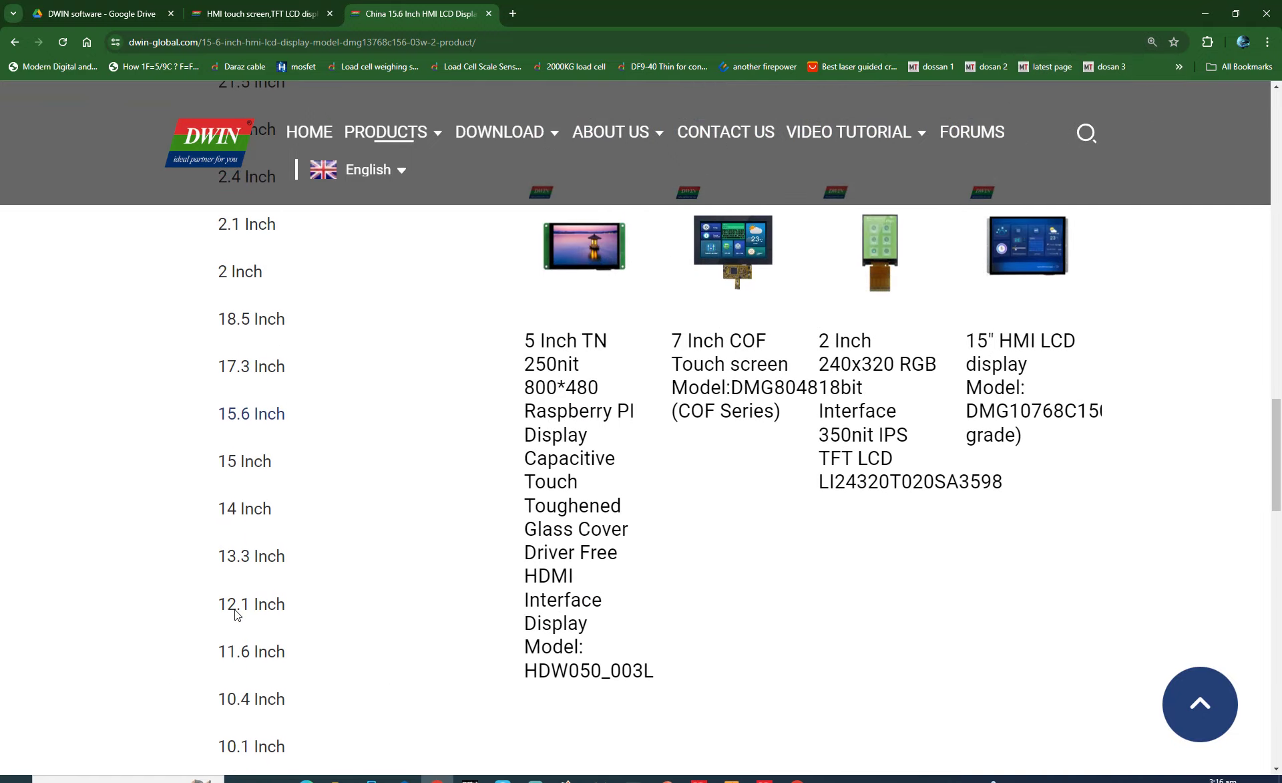
scroll(233, 627, up, 15)
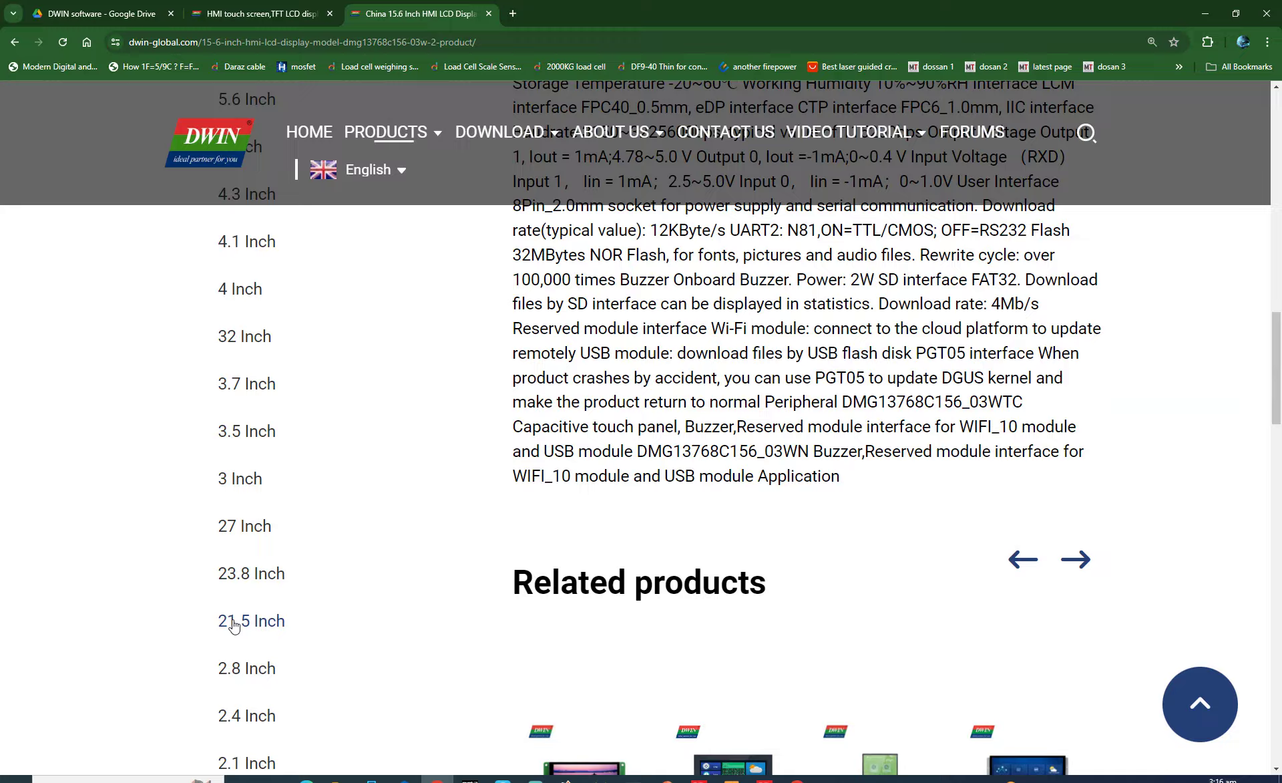
scroll(216, 568, down, 11)
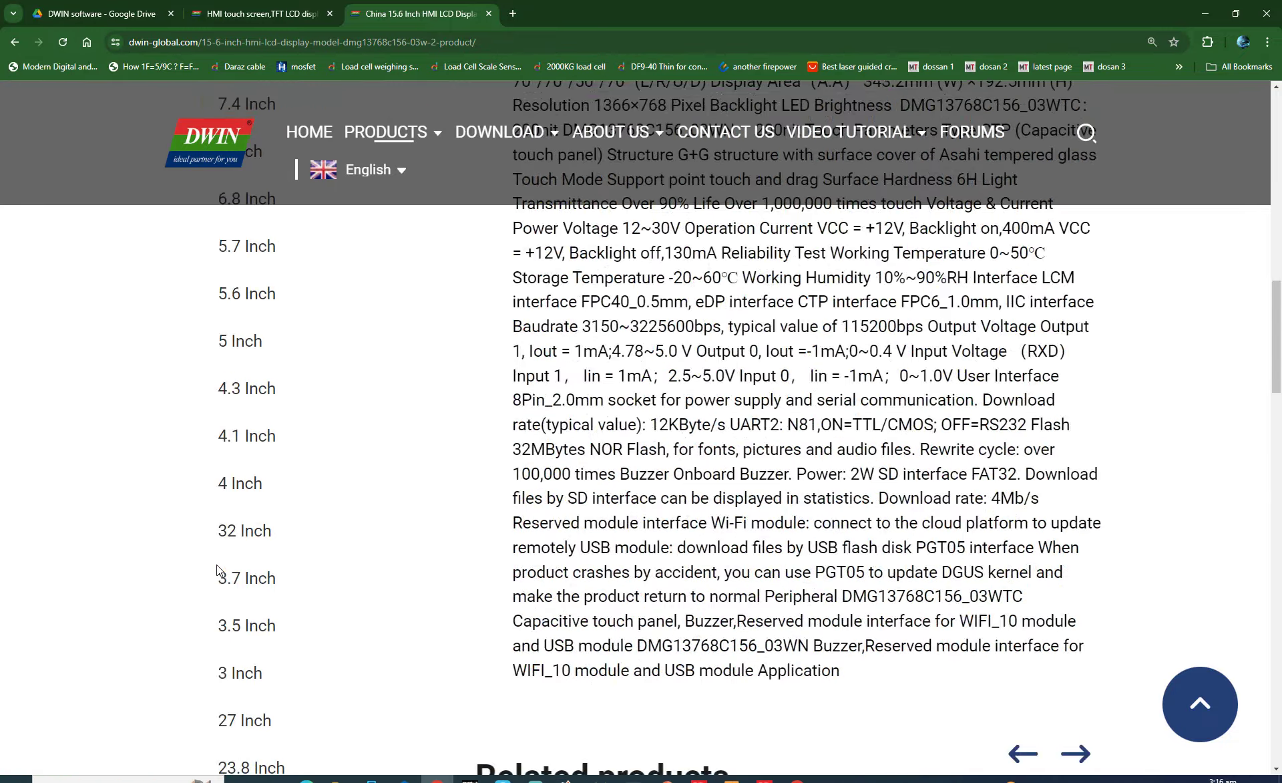
scroll(215, 568, up, 6)
drag(211, 528, 347, 541)
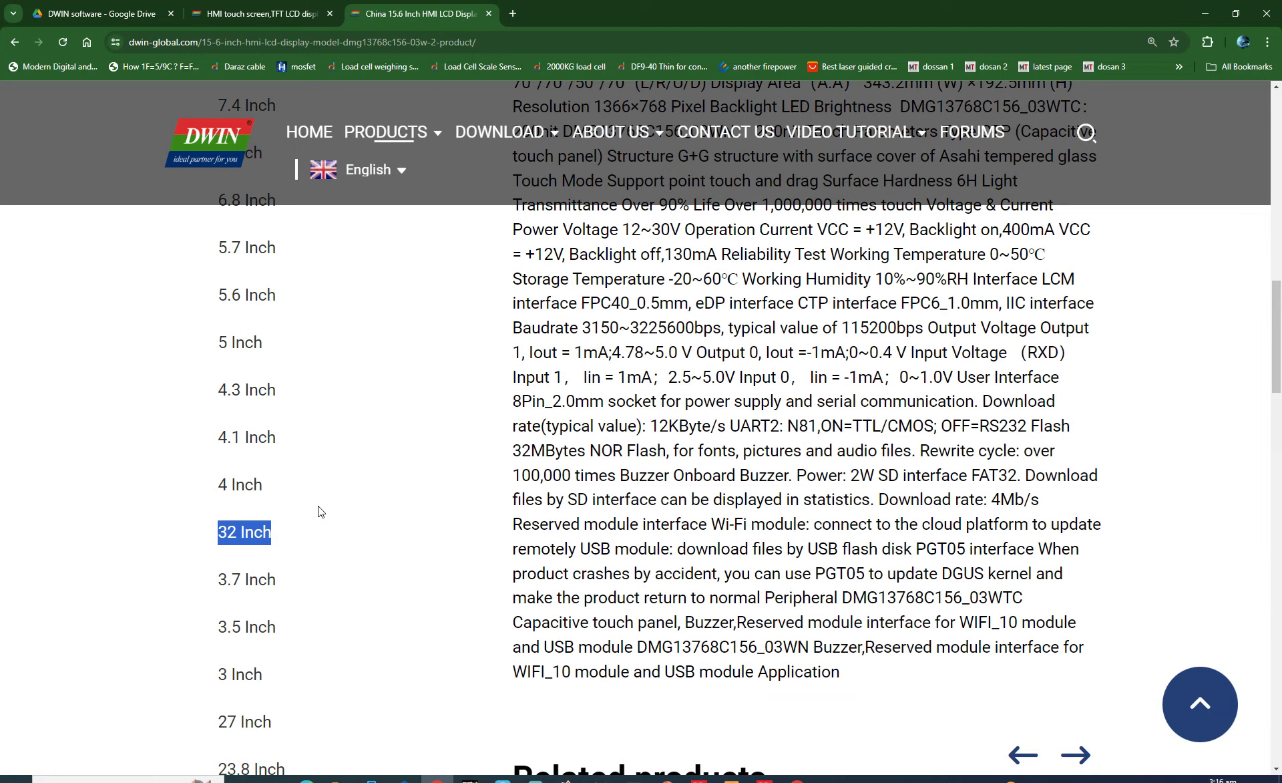
- Zoom the page out and back in, returning to the top of the product page
scroll(312, 507, down, 10)
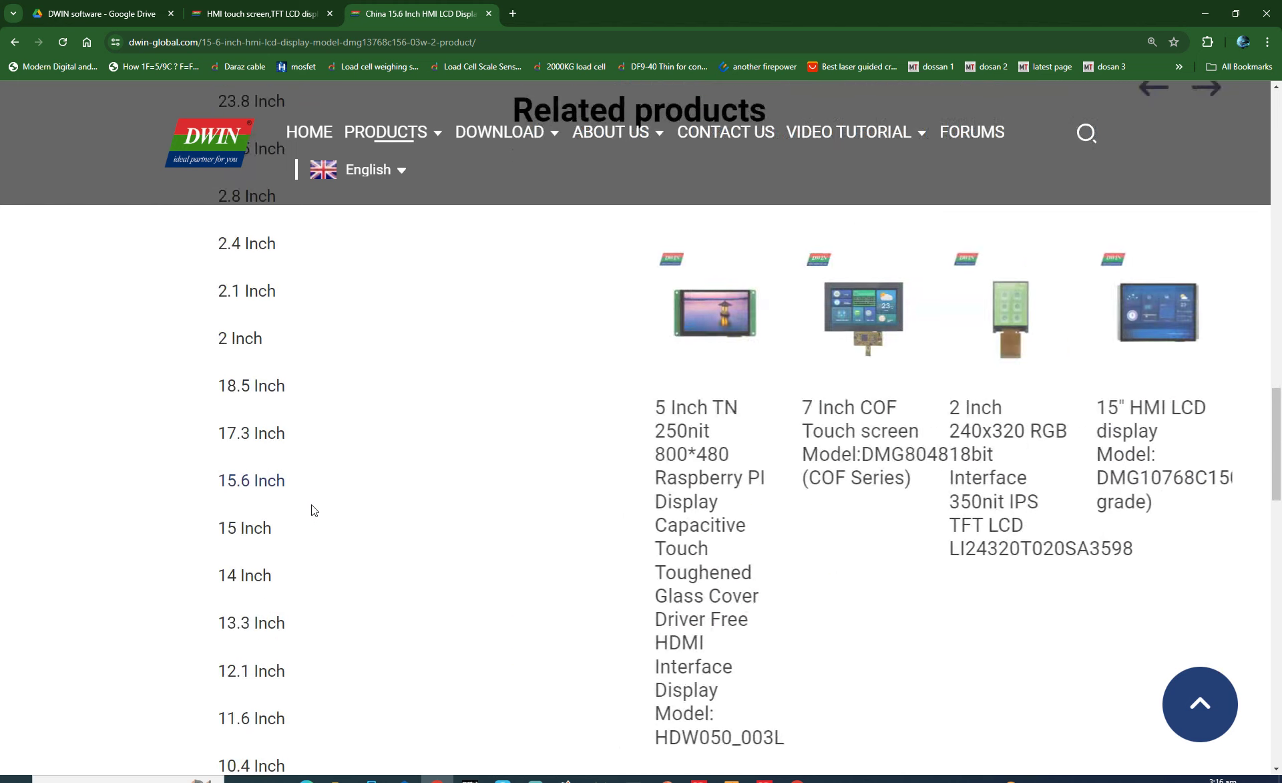
key(ctrl+minus)
key(ctrl+minus)
key(ctrl+minus)
key(ctrl+minus)
key(ctrl+minus)
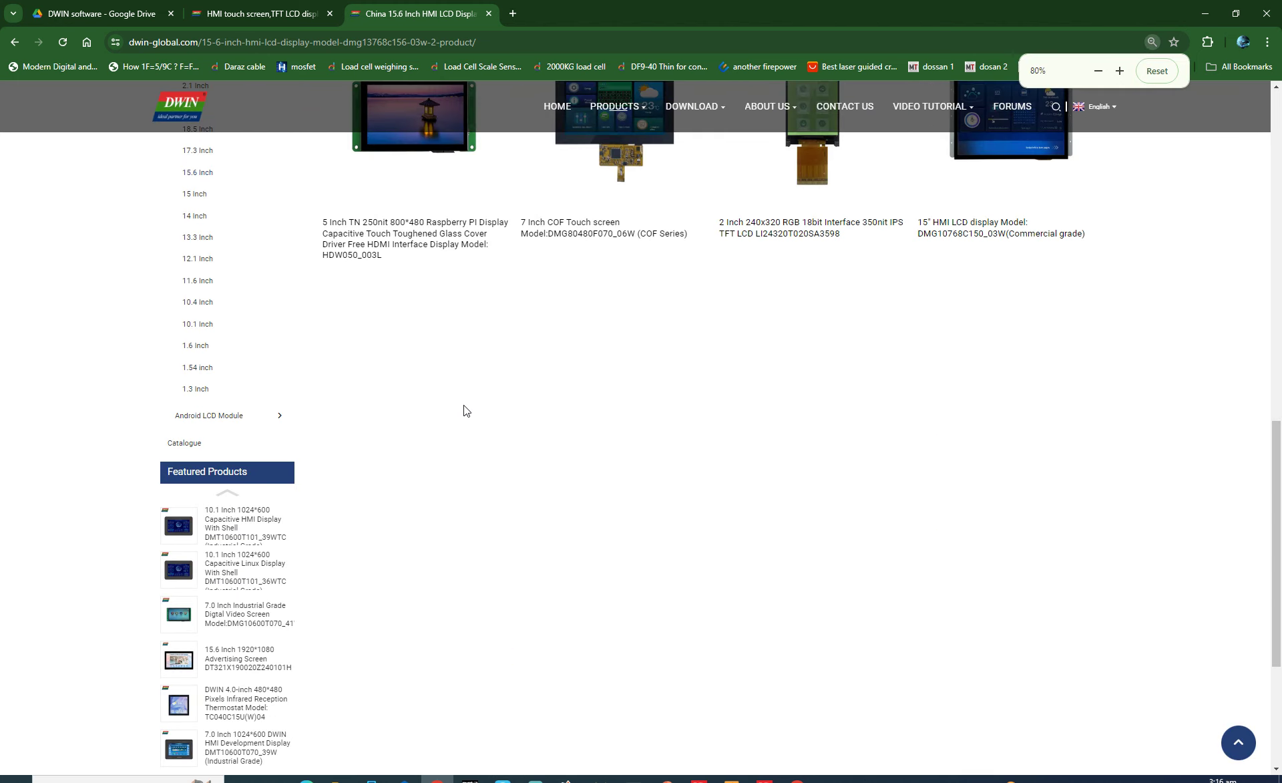
scroll(464, 404, up, 10)
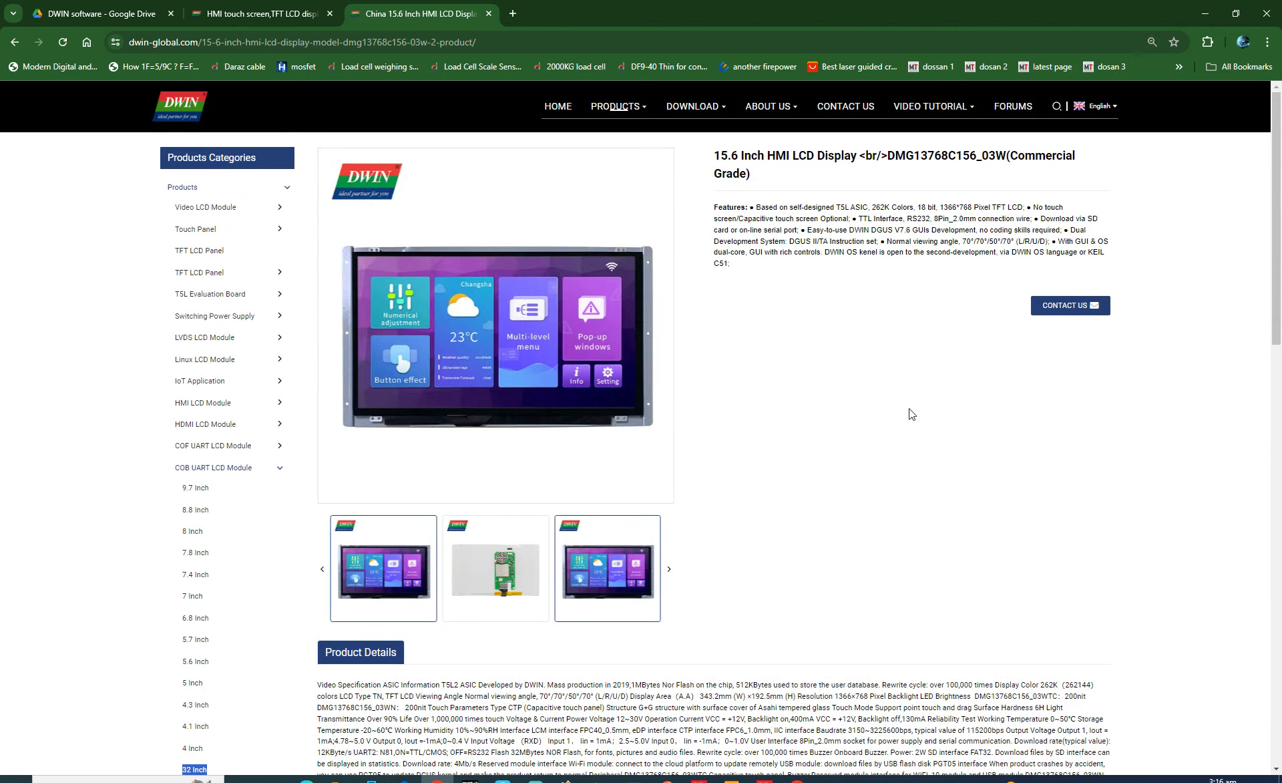
key(ctrl+plus)
key(ctrl+plus)
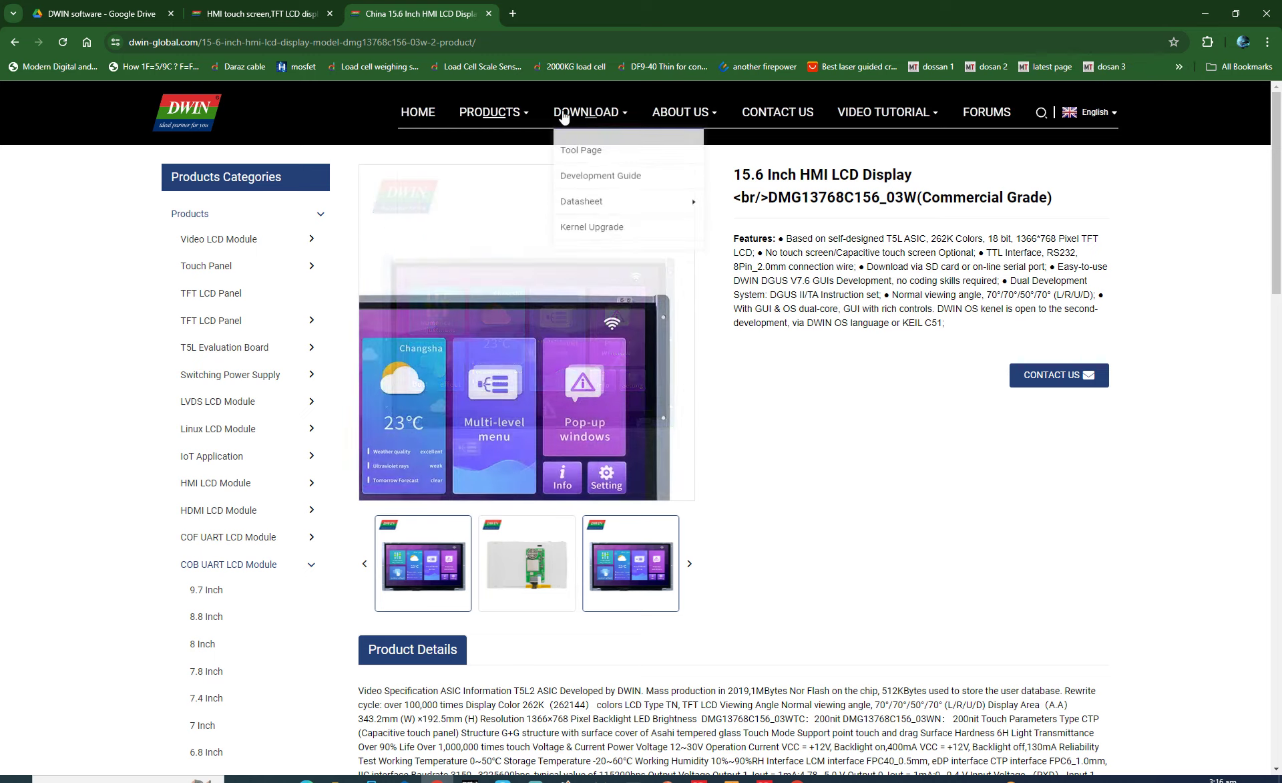
- Download the 47.7 MB DGUS_V76451.zip from Drive, bypassing the virus-scan warning
click(100, 14)
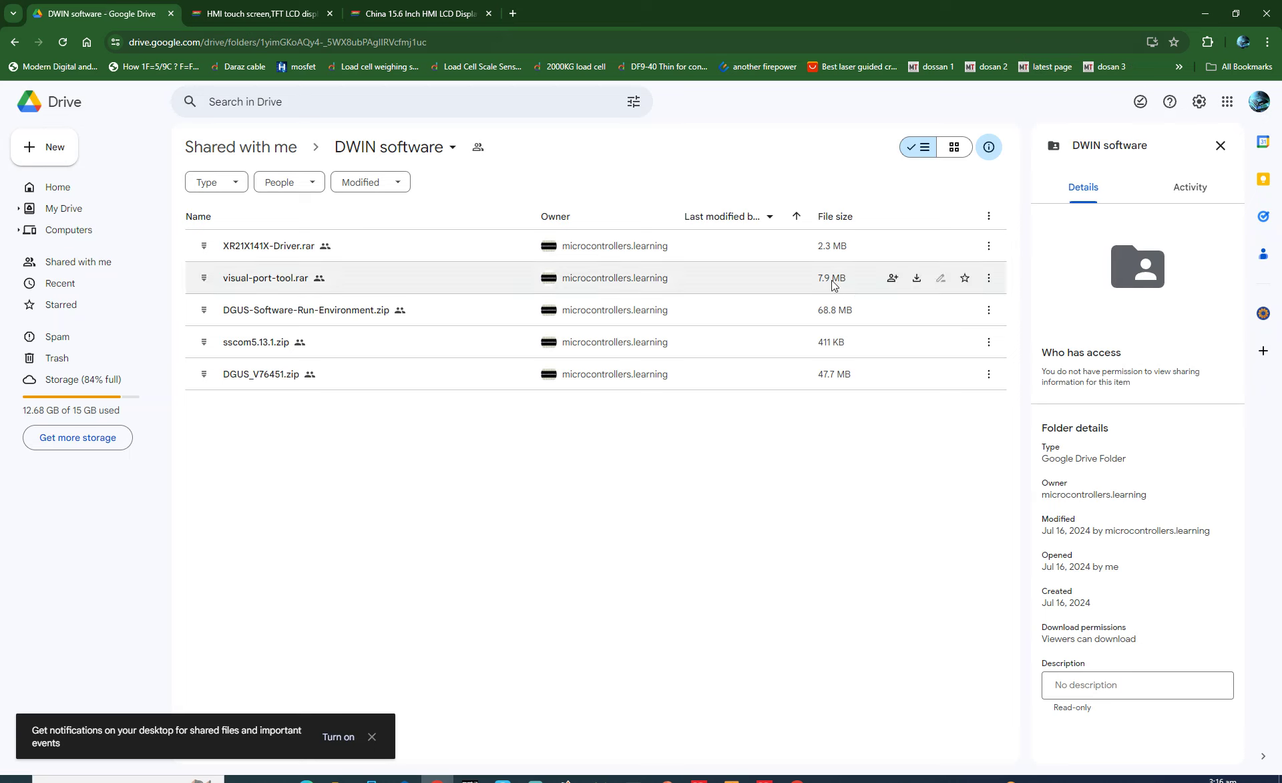
key(ctrl+plus)
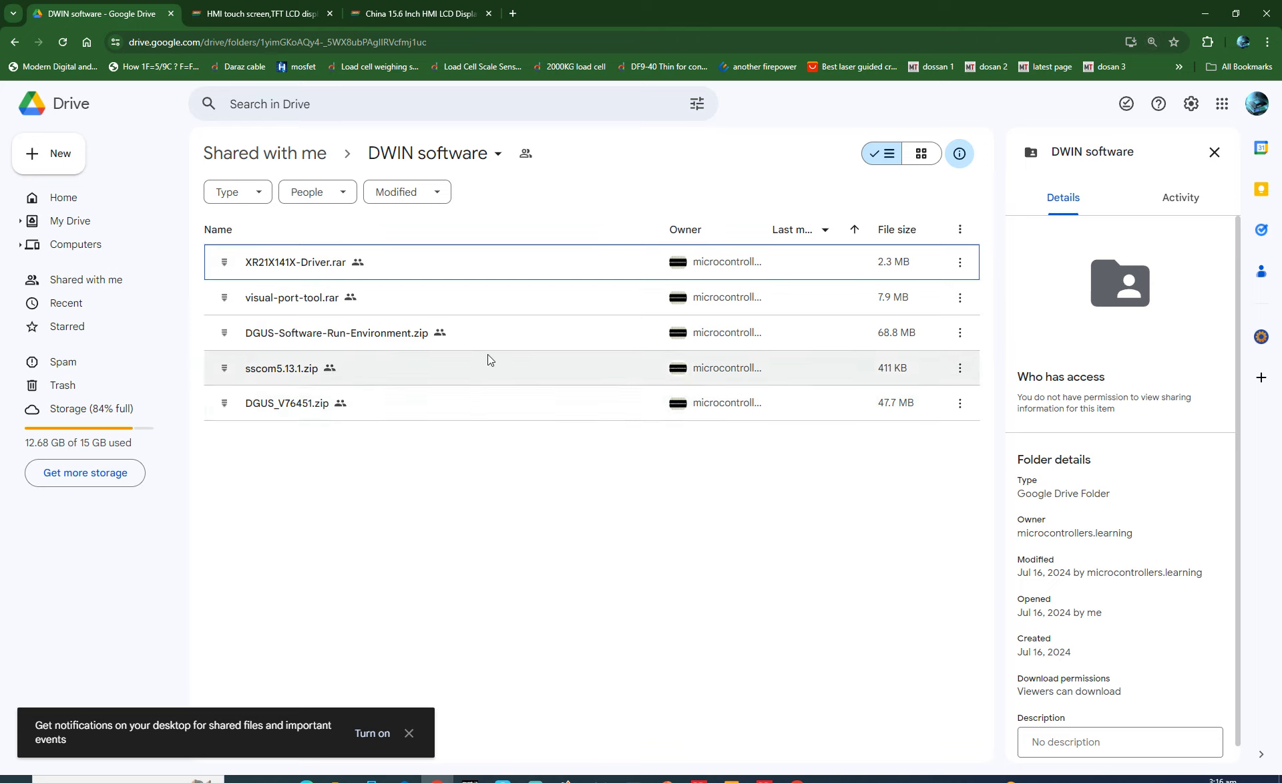
click(297, 410)
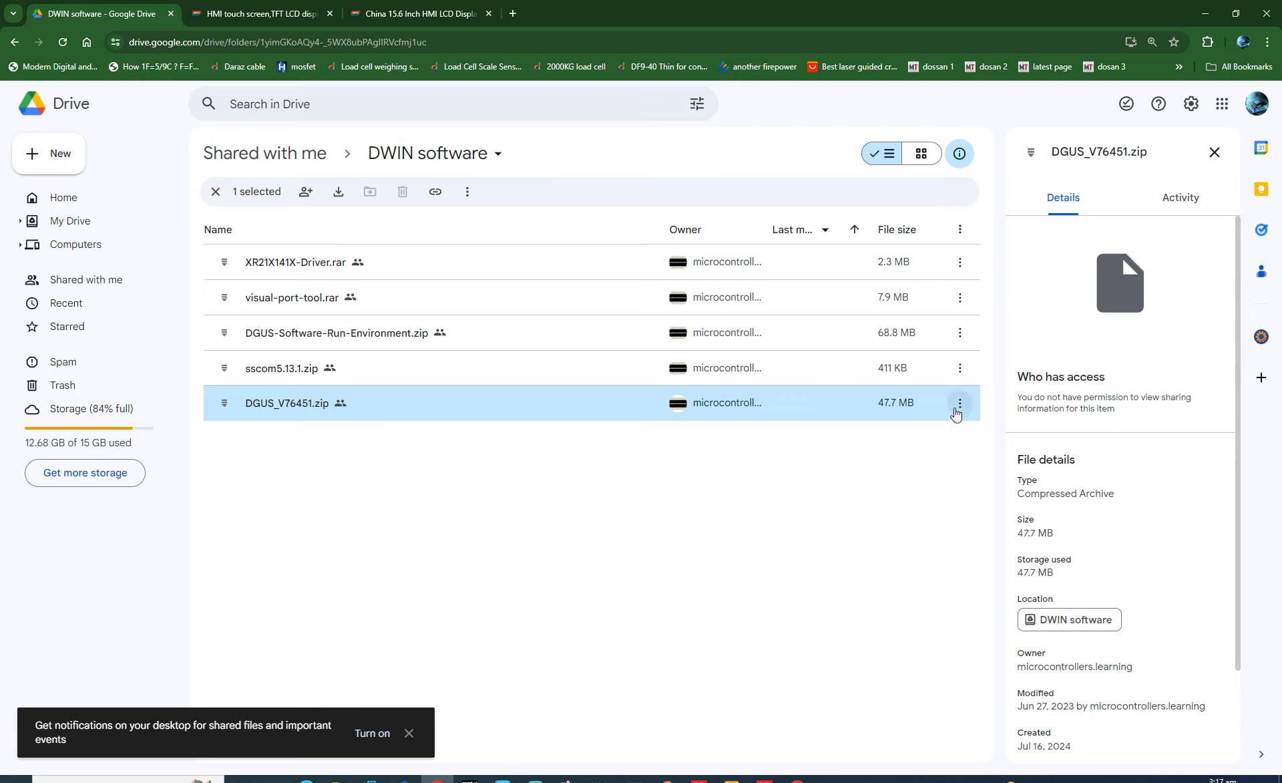
click(960, 403)
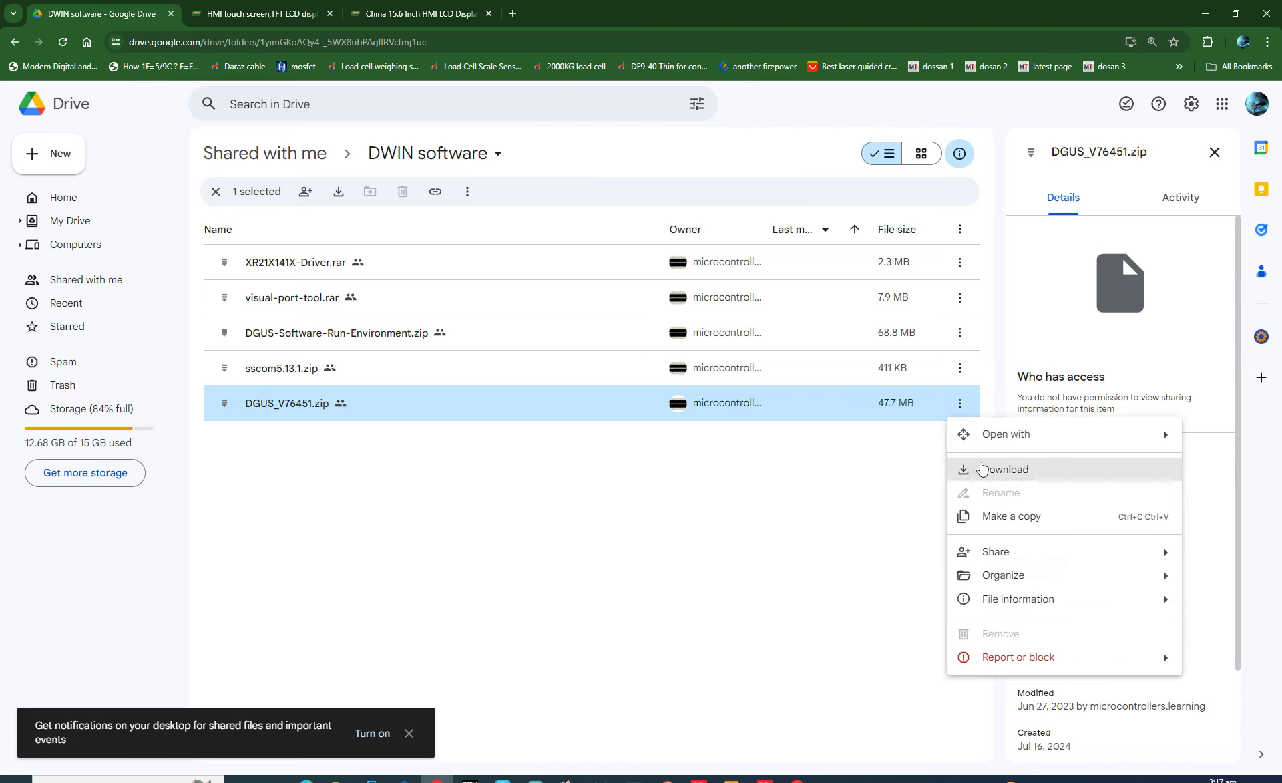
click(980, 469)
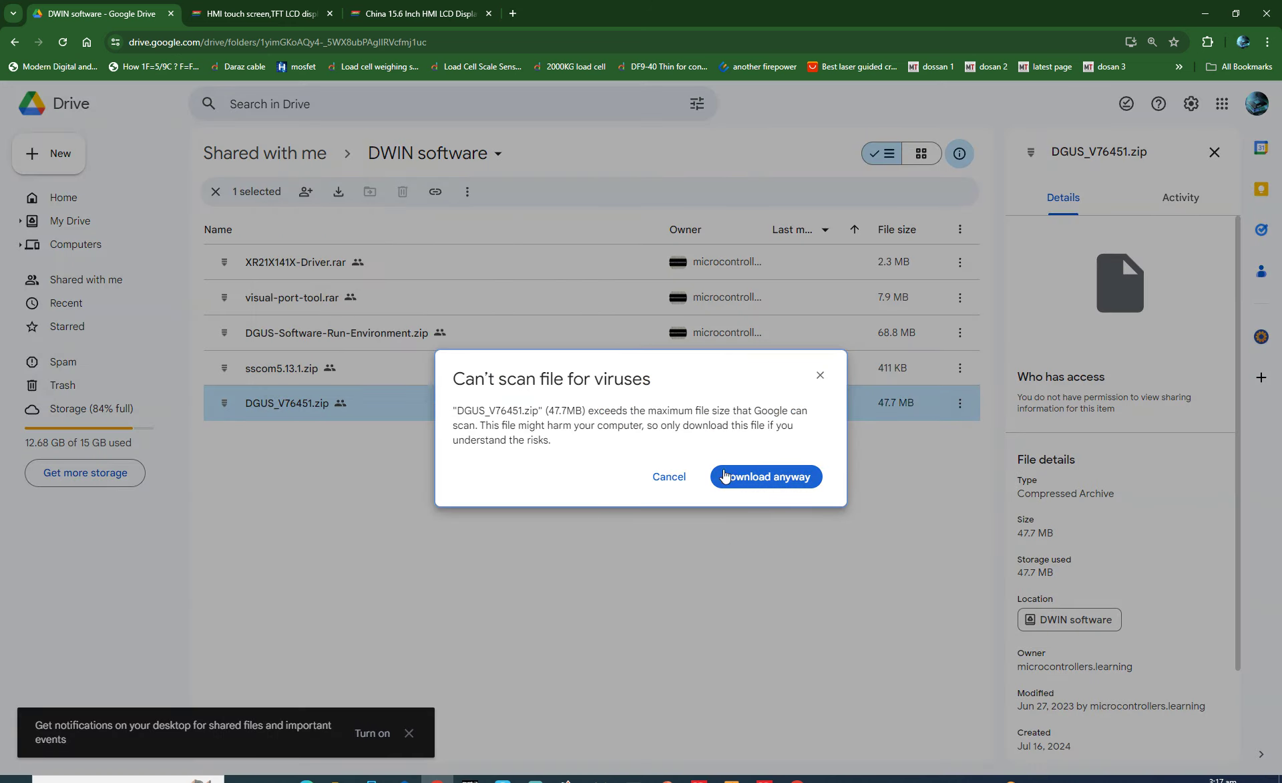
click(746, 476)
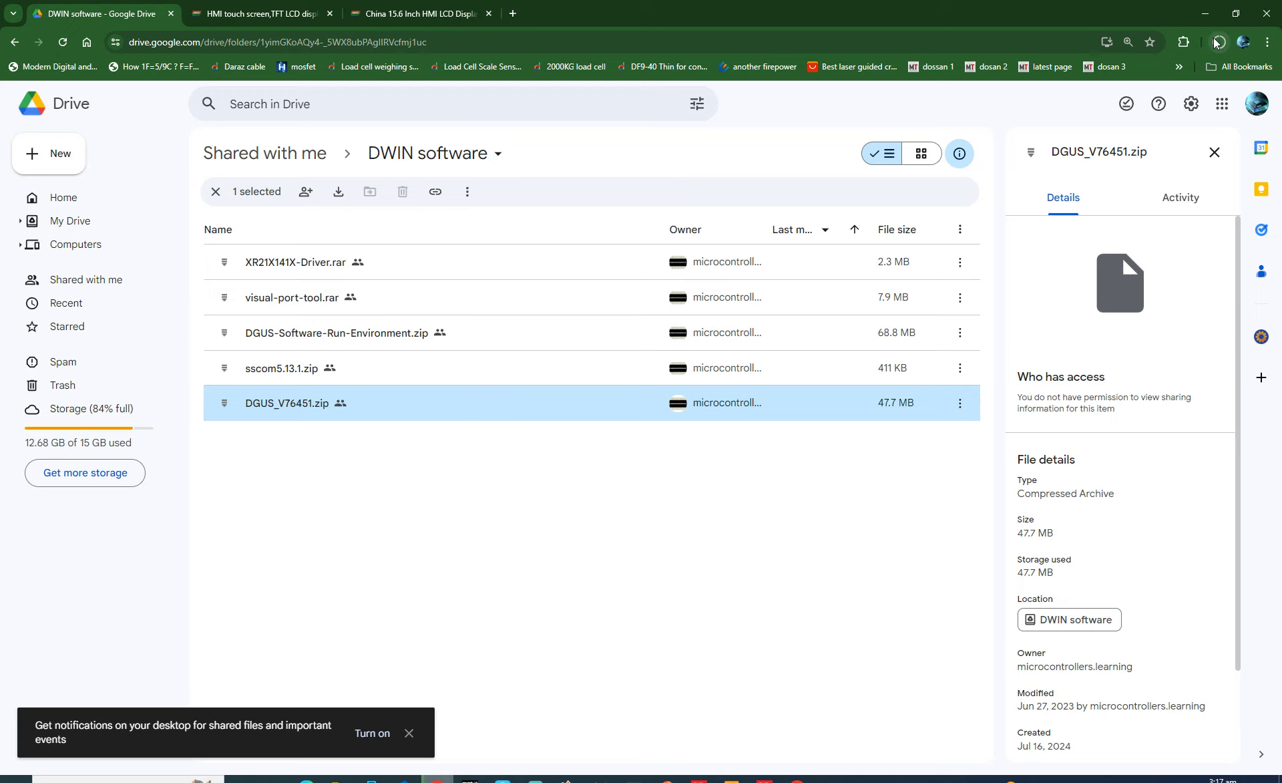
click(1217, 42)
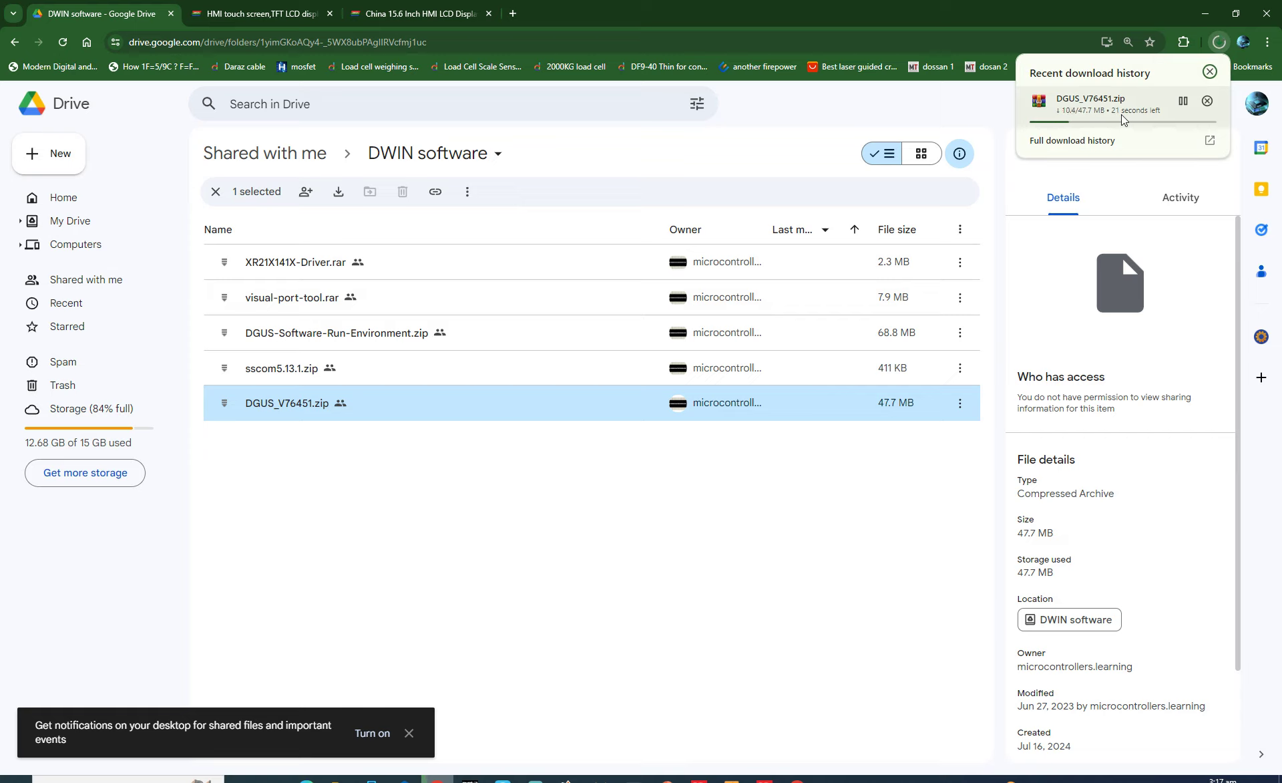
click(140, 778)
- Launch Magnifier and magnify the screen to 300%
text(magn)
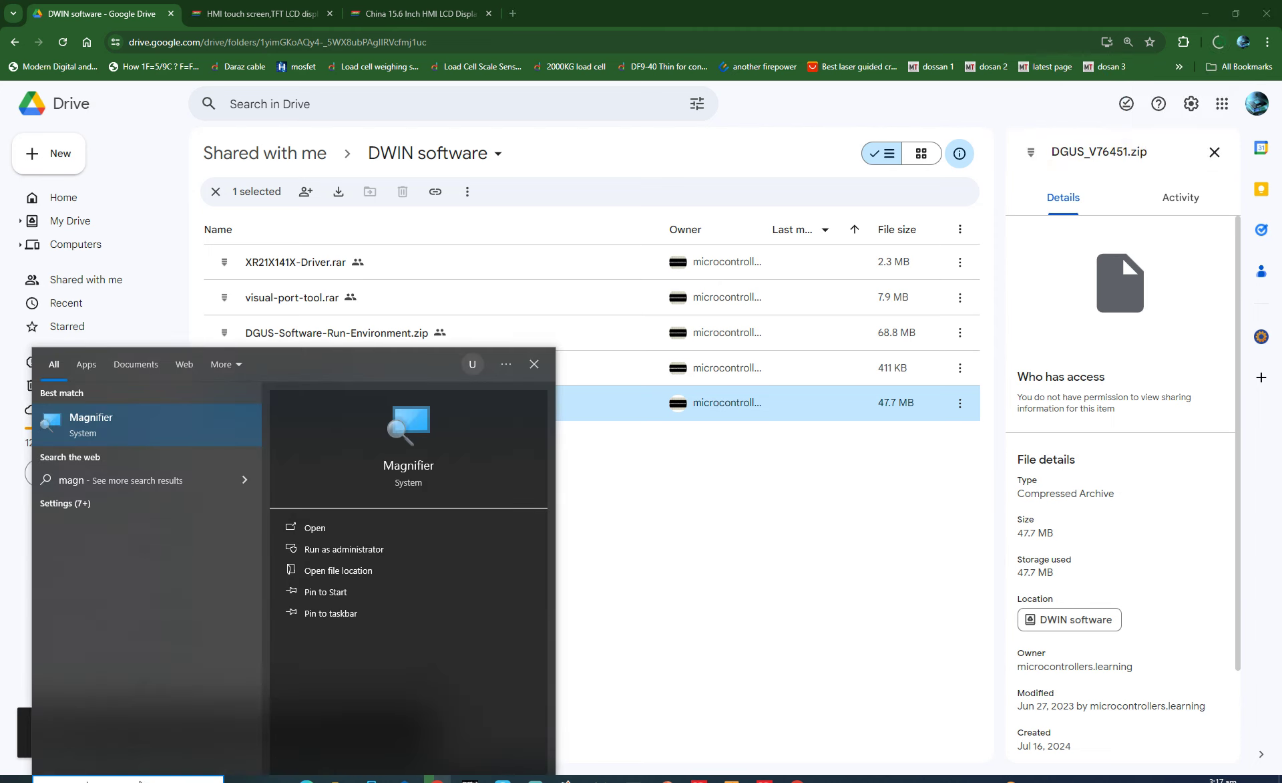
text(if)
click(120, 423)
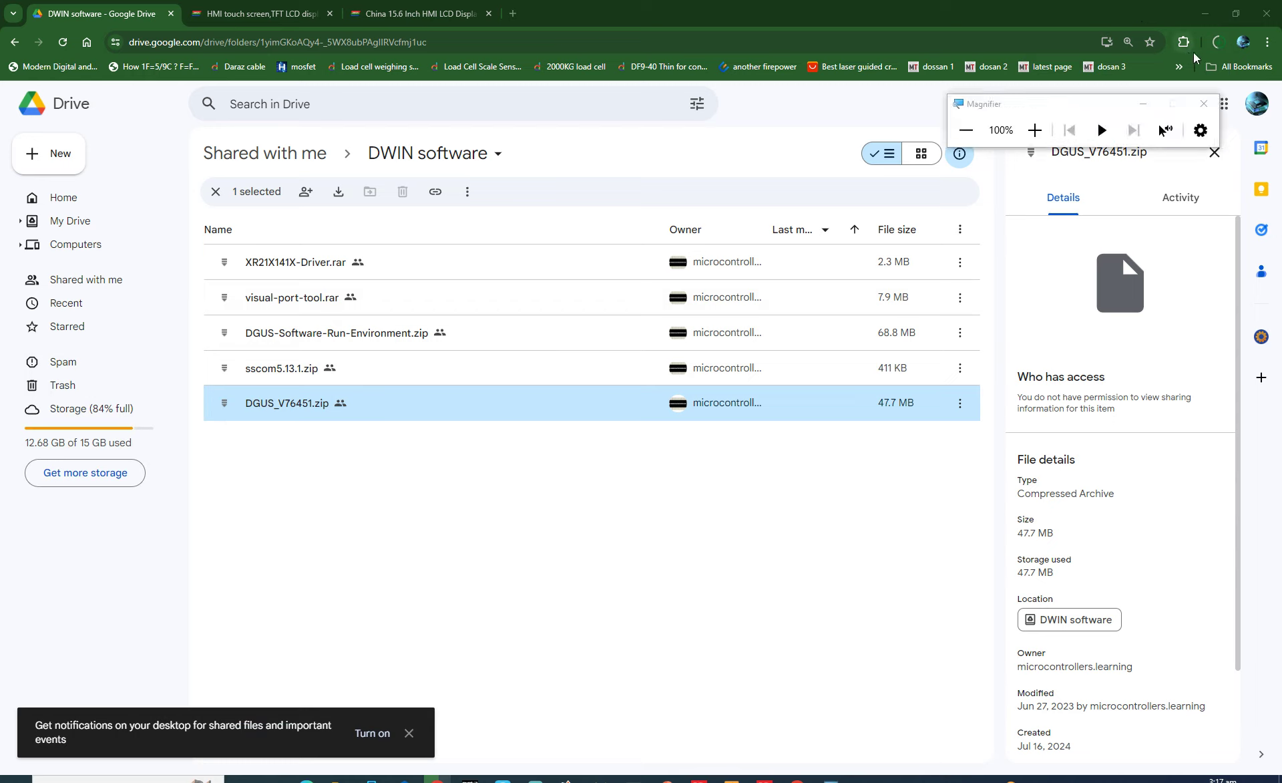
click(1220, 43)
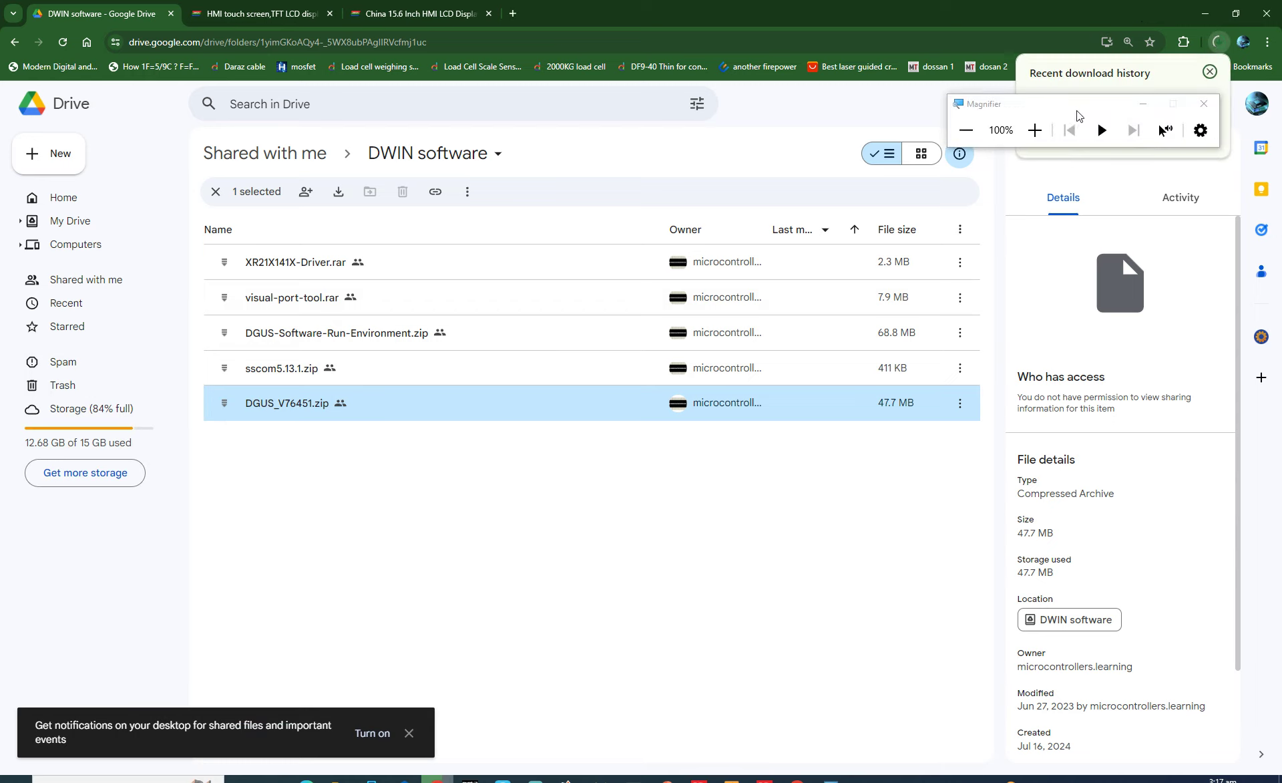
drag(1078, 115, 712, 222)
click(676, 242)
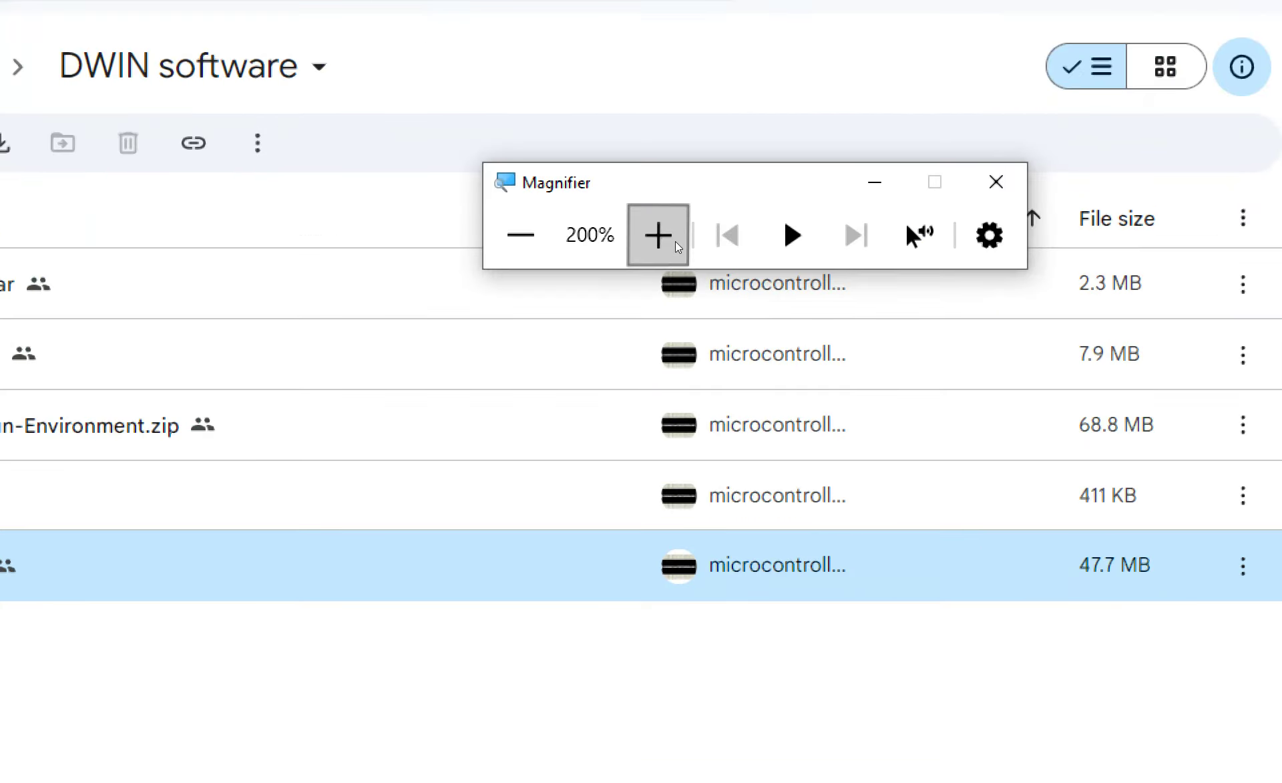
click(676, 242)
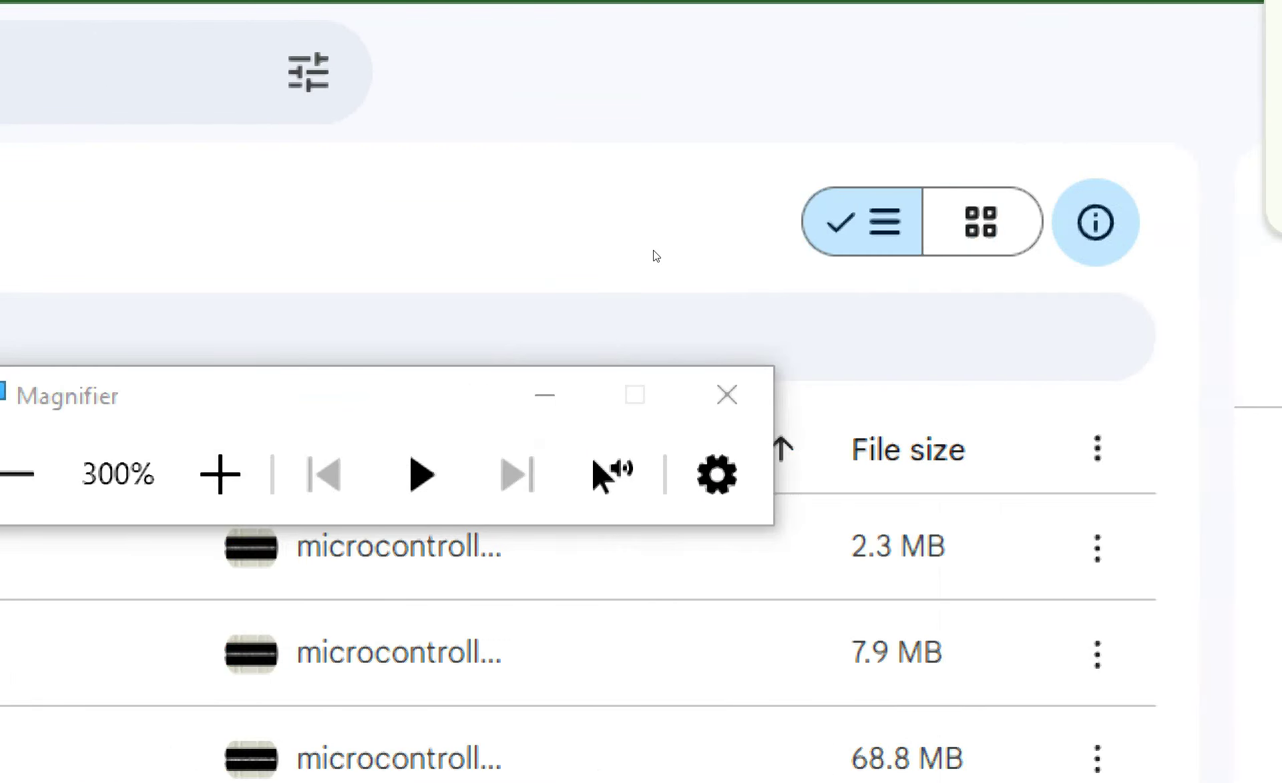
- Reset magnification to 100% and show the finished DGUS_V76451.zip in its Downloads folder
key(super+minus)
key(super+minus)
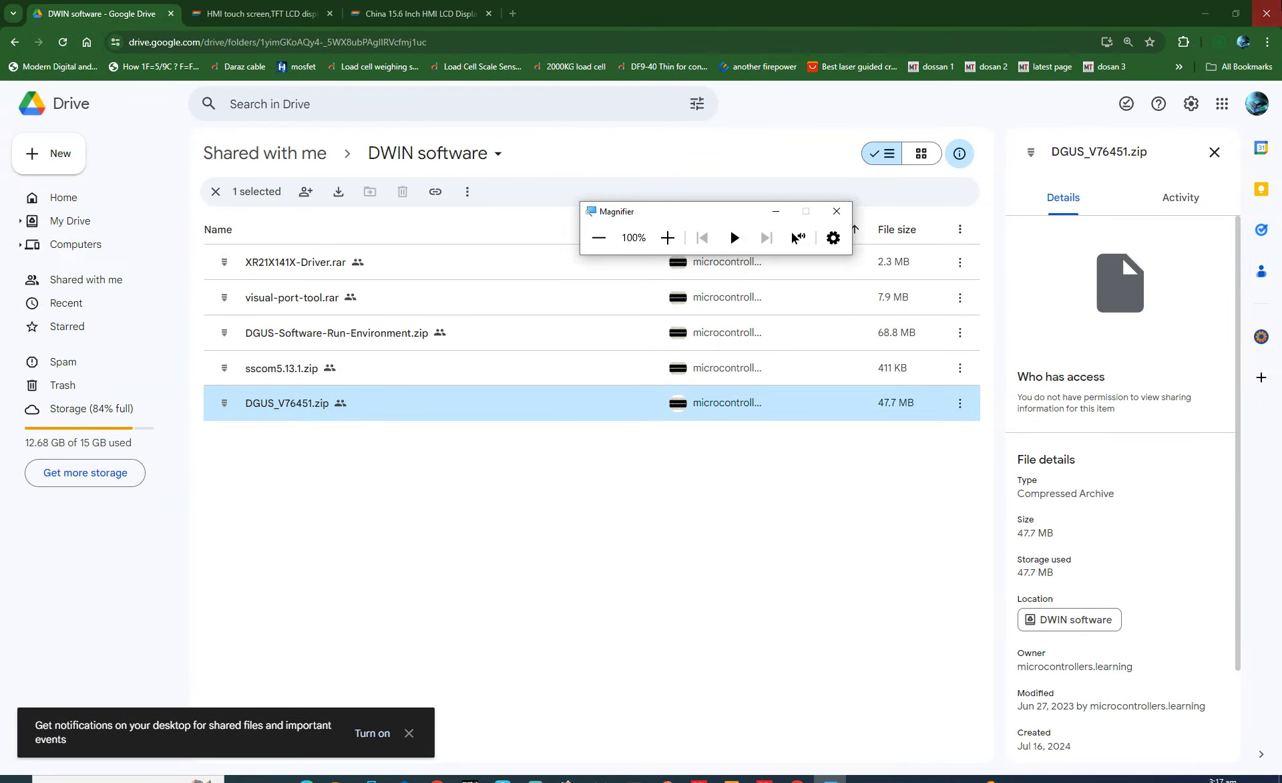
click(1219, 41)
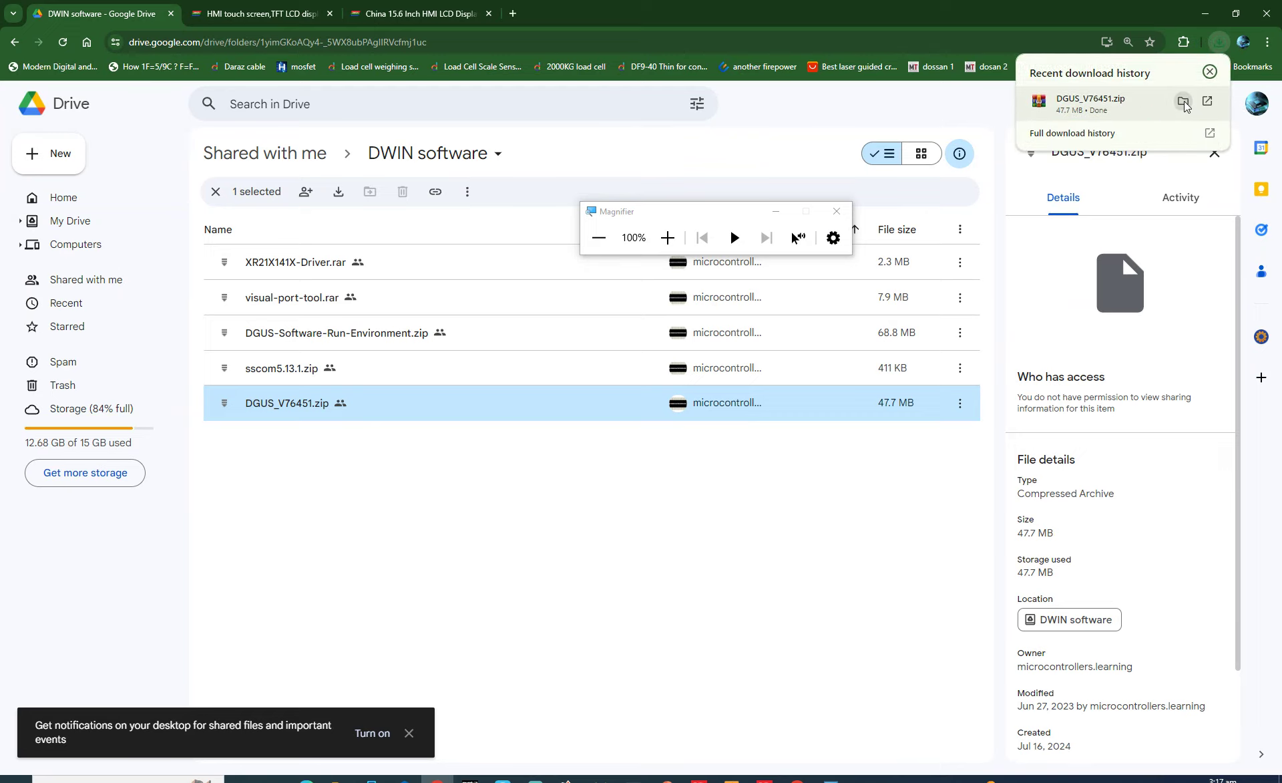
click(1183, 101)
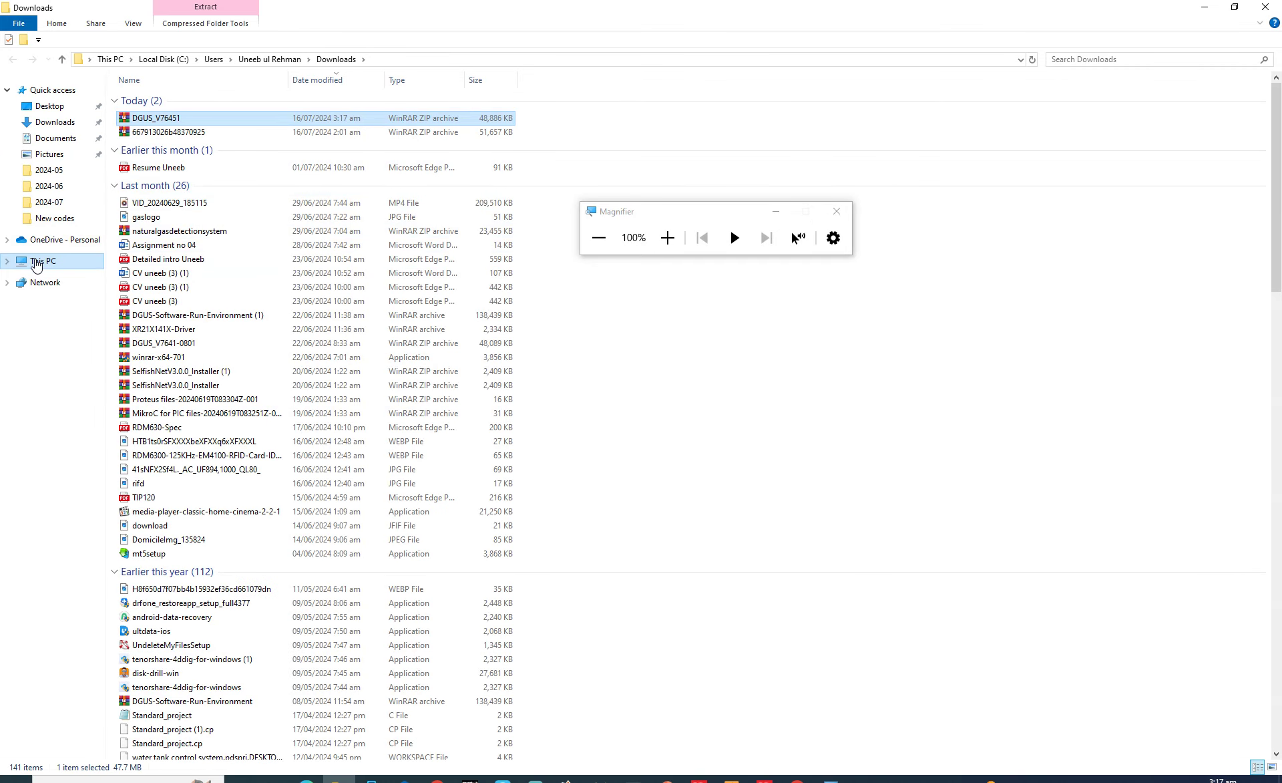
- Create and open a new folder named New folder (4) on Local Disk (C:)
click(41, 261)
double_click(252, 213)
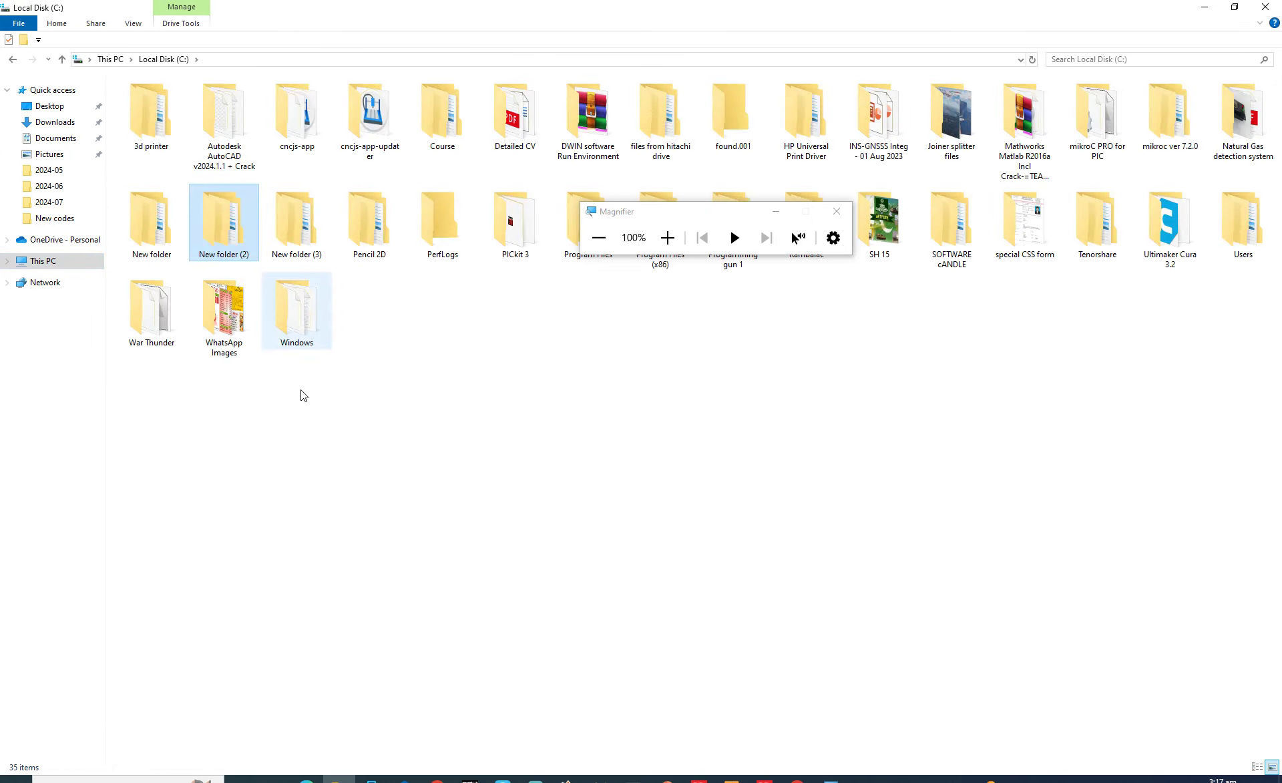
right_click(346, 414)
mouse_move(410, 540)
click(521, 545)
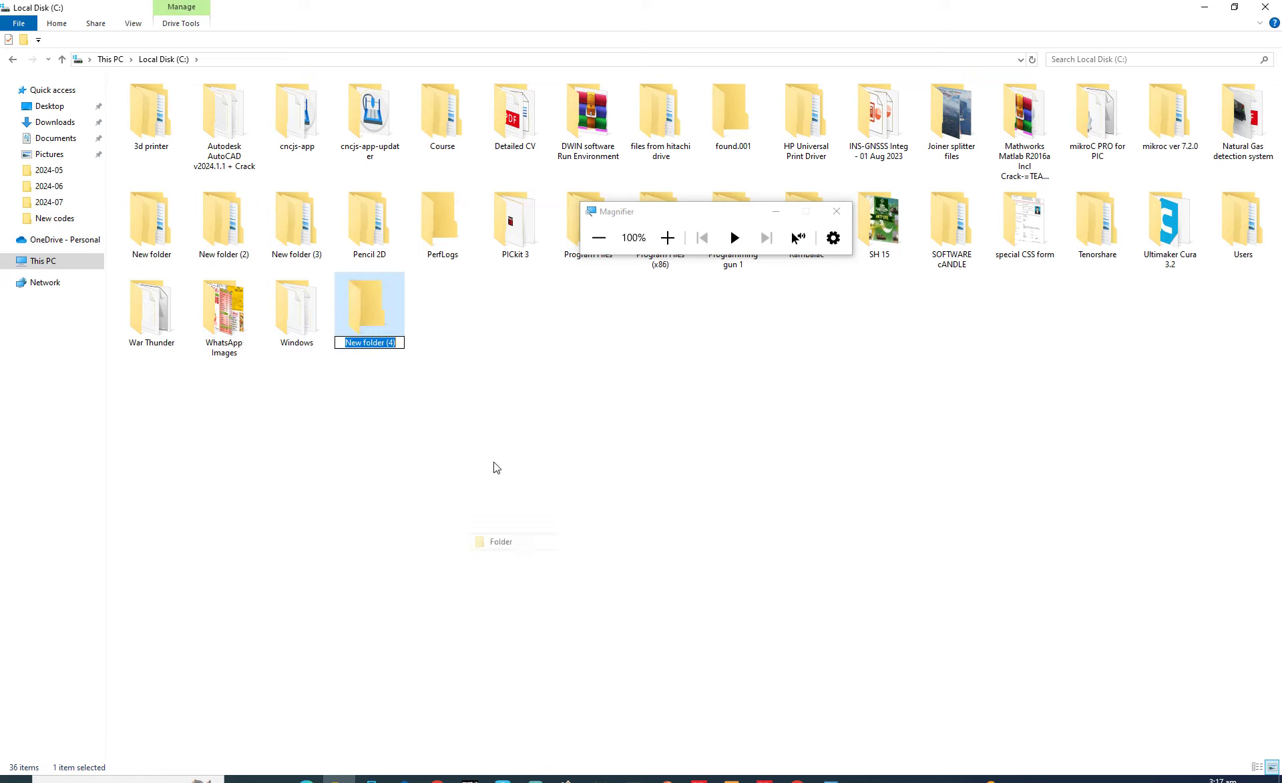
click(409, 344)
double_click(370, 321)
- Paste the DGUS_V76451 zip into New folder (4)
right_click(363, 274)
click(401, 364)
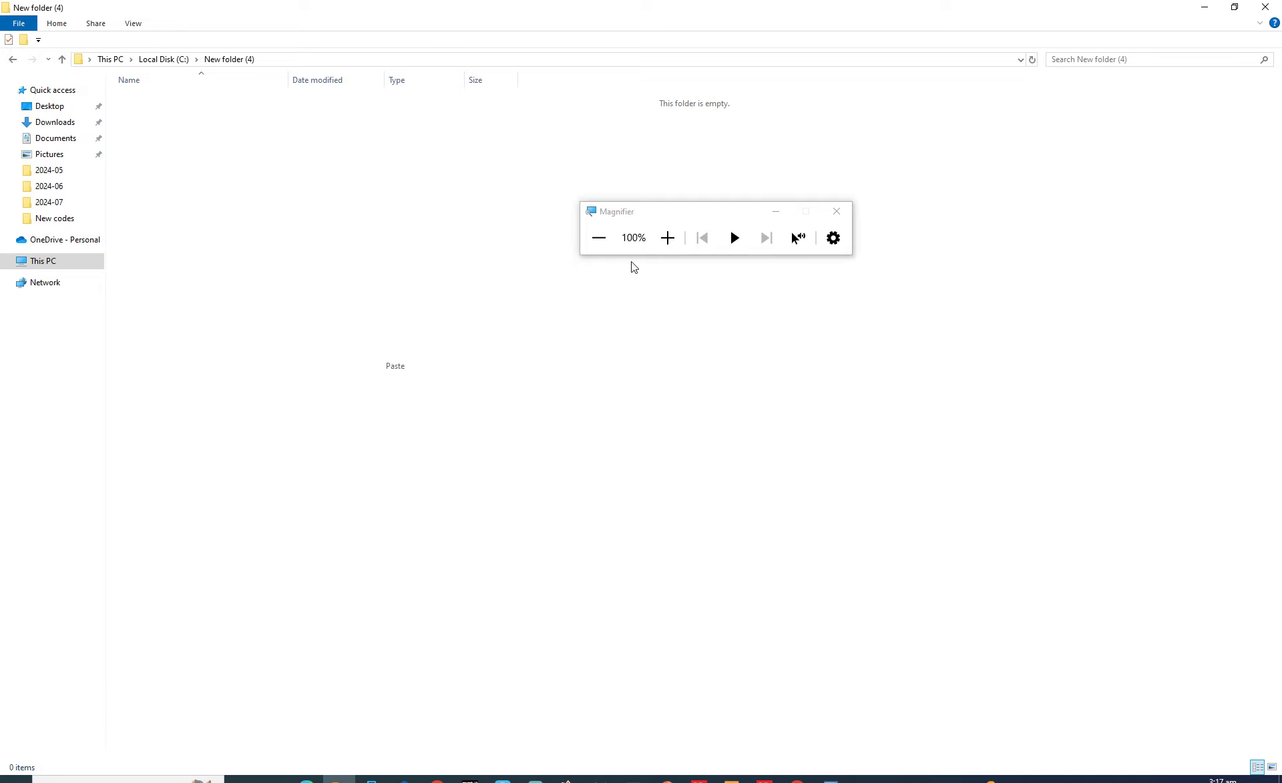
click(658, 240)
click(657, 240)
- Extract DGUS_V76451 here with WinRAR, producing the DGUS_V7645 folder
click(171, 95)
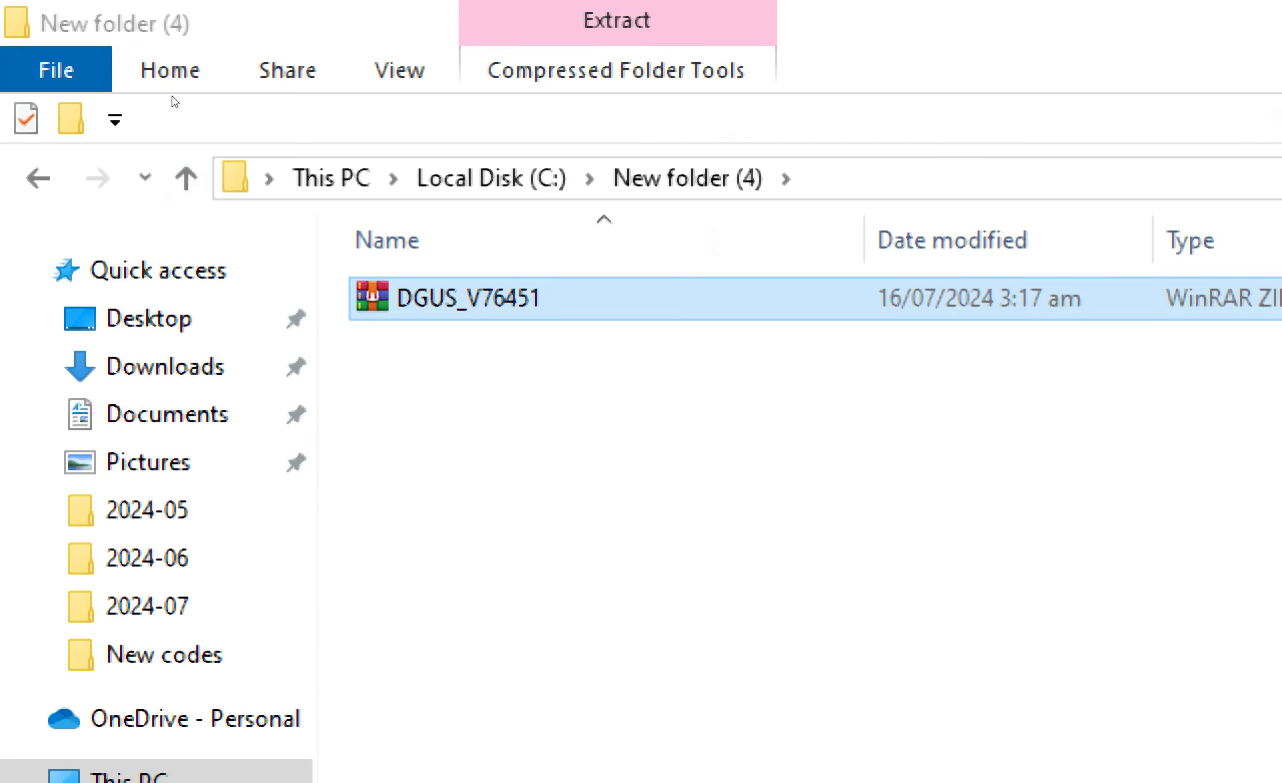
key(shift+F10)
key(Down)
key(Down)
key(Down)
key(Down)
key(Down)
key(Down)
key(Return)
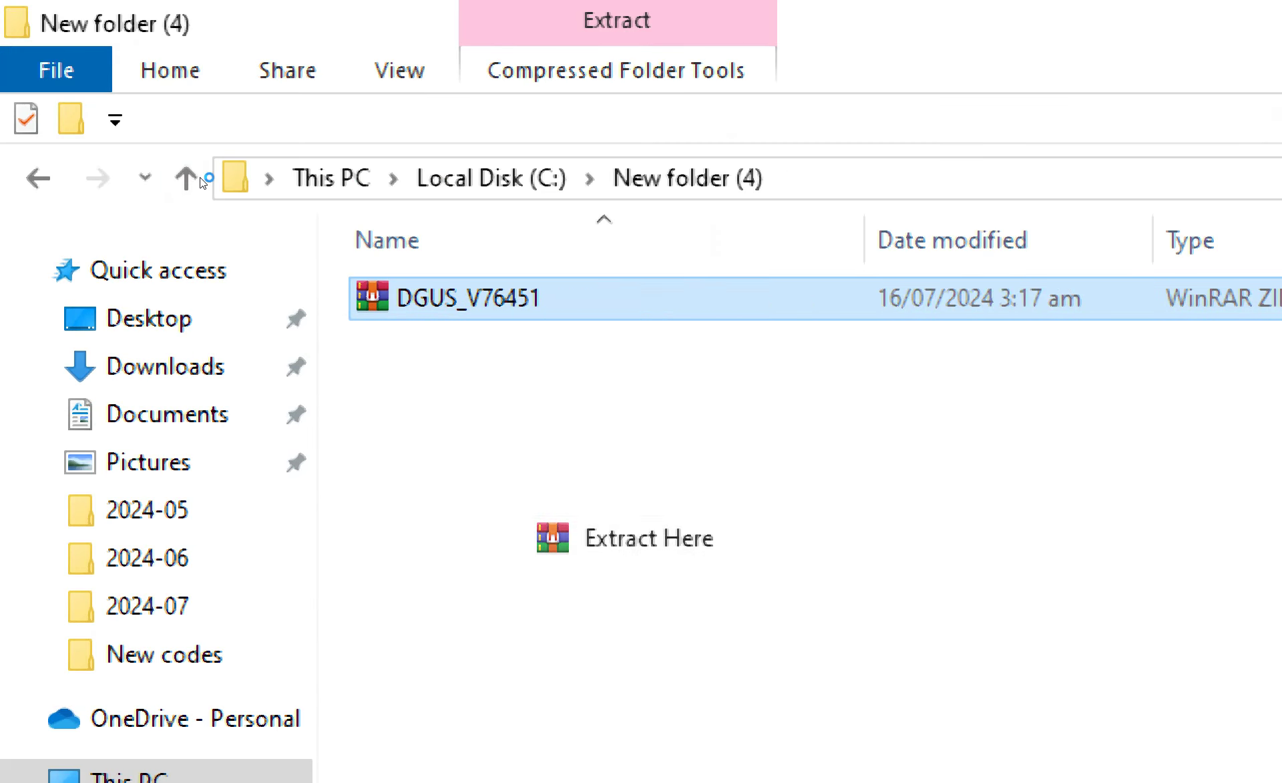
key(Up)
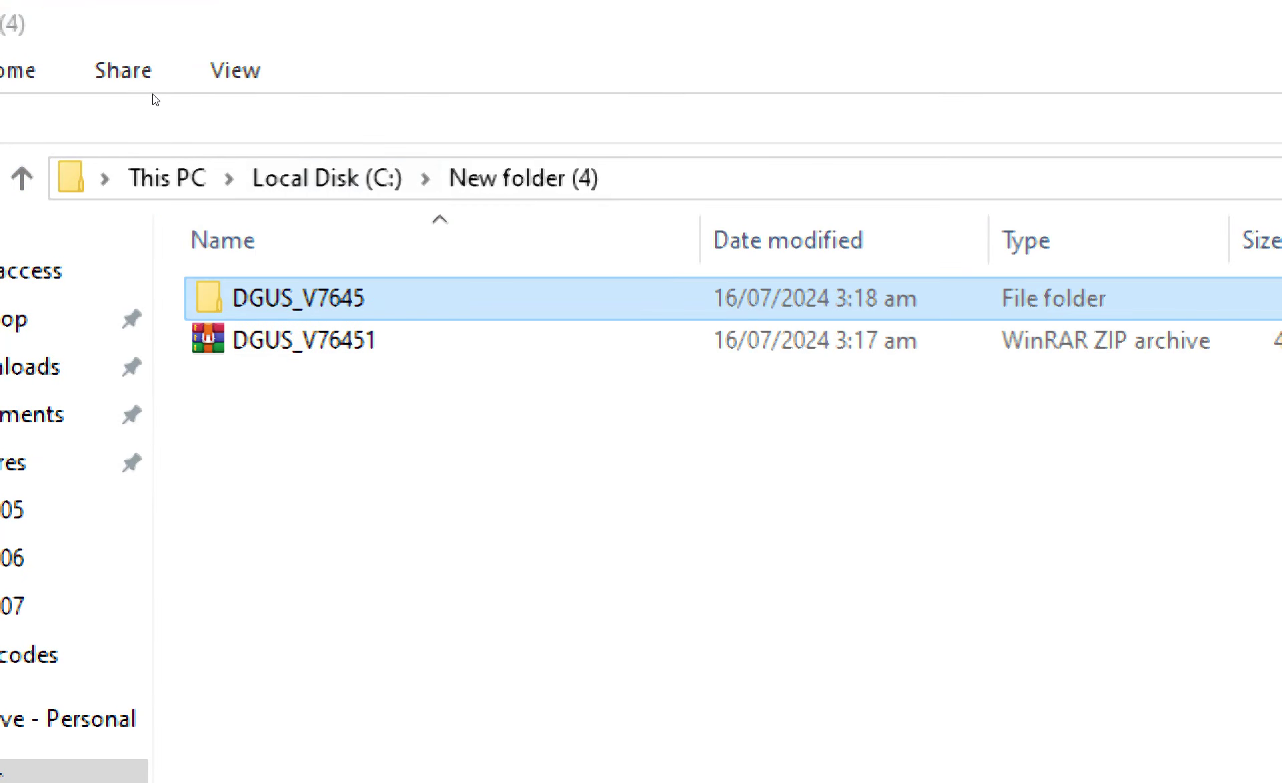
- Open the DGUS_V7645 folder and view its files as Large icons
key(Return)
key(shift+F10)
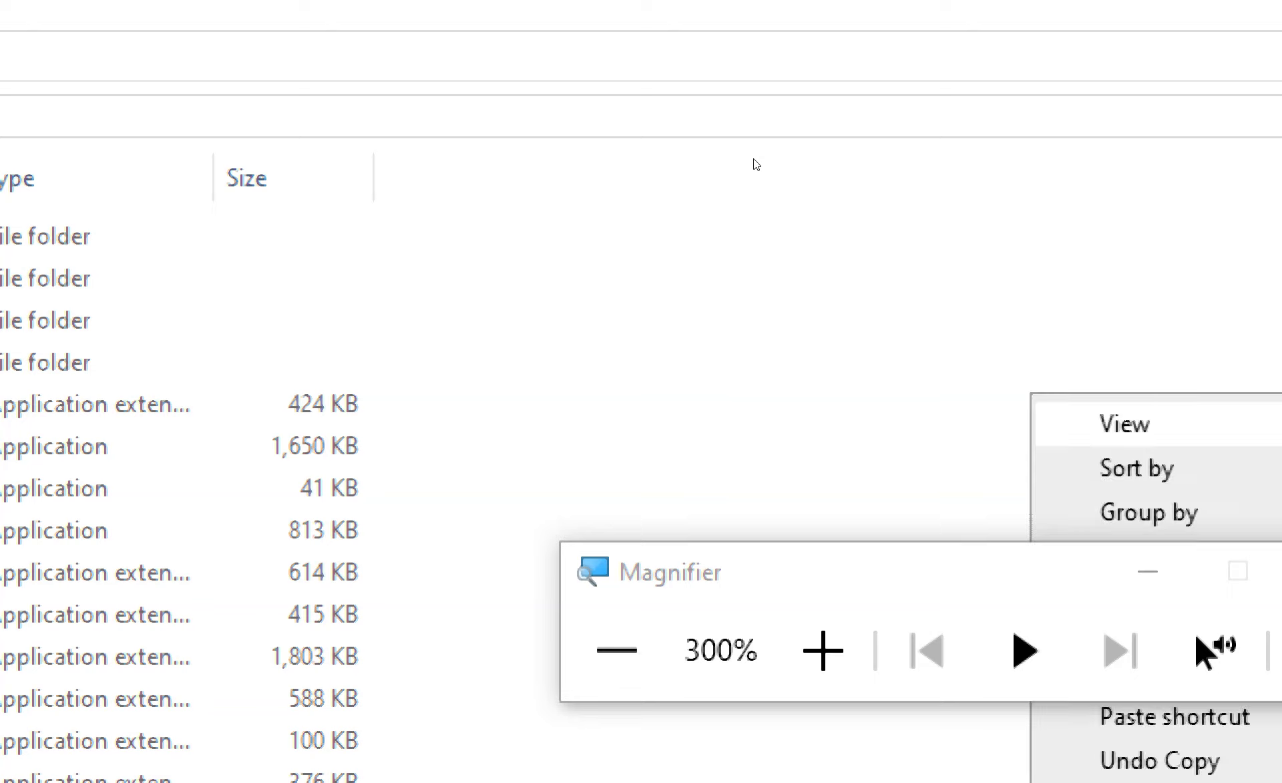
key(Right)
key(Down)
key(Down)
key(Return)
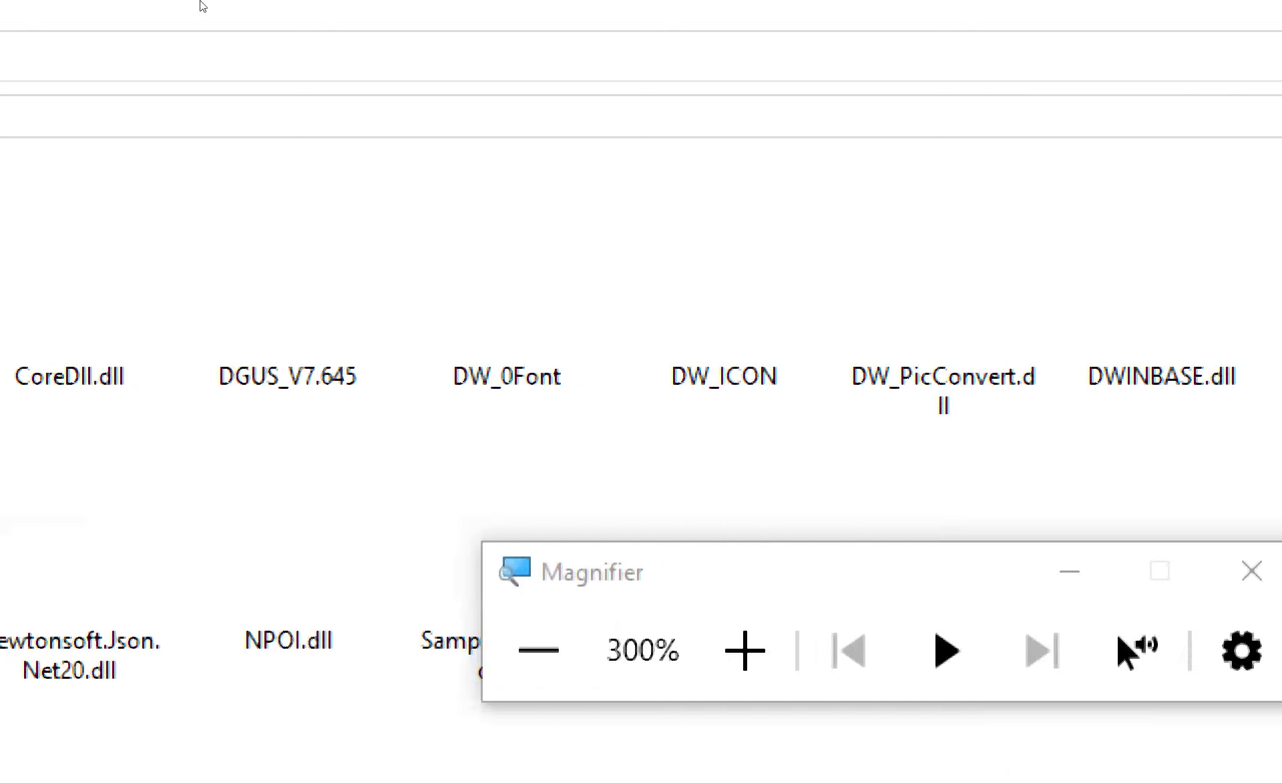
- Launch DGUS_V7.645, choosing More info and Run anyway past SmartScreen
key(Right)
key(Right)
key(Right)
key(Right)
key(Left)
key(Left)
key(Left)
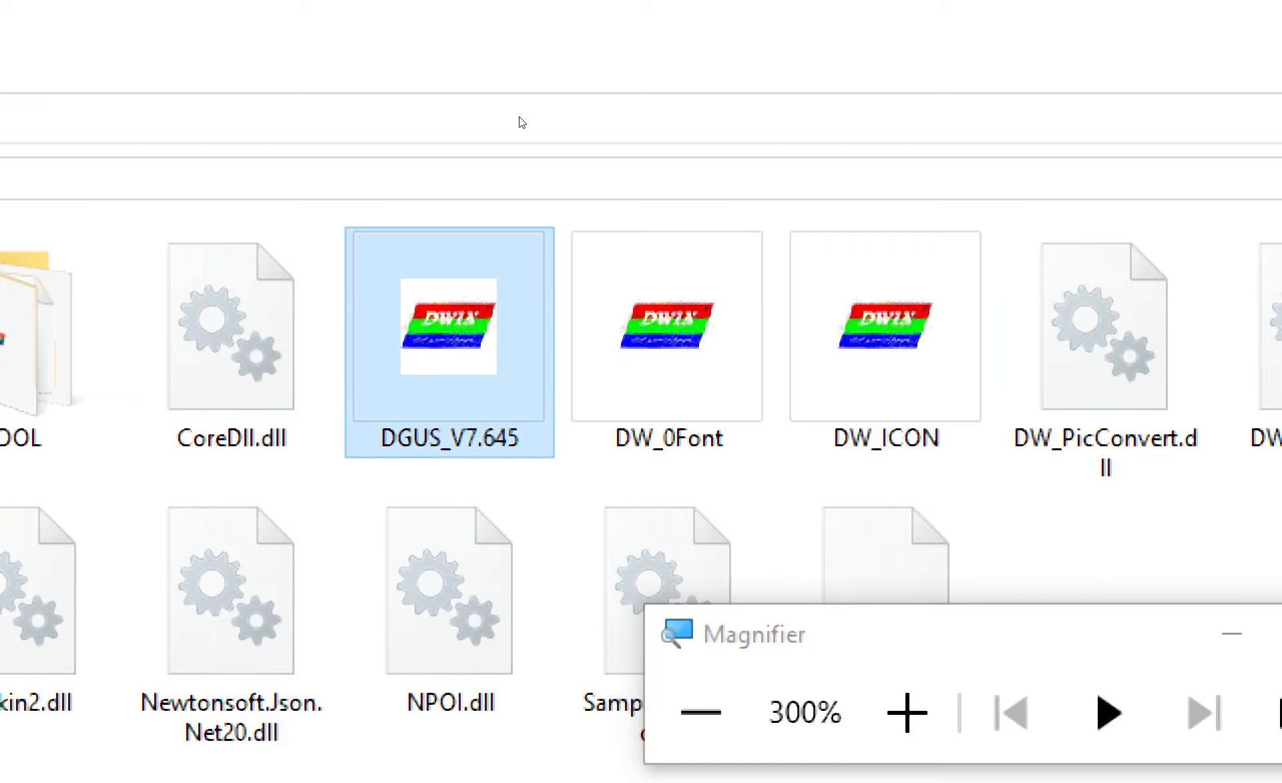
key(Return)
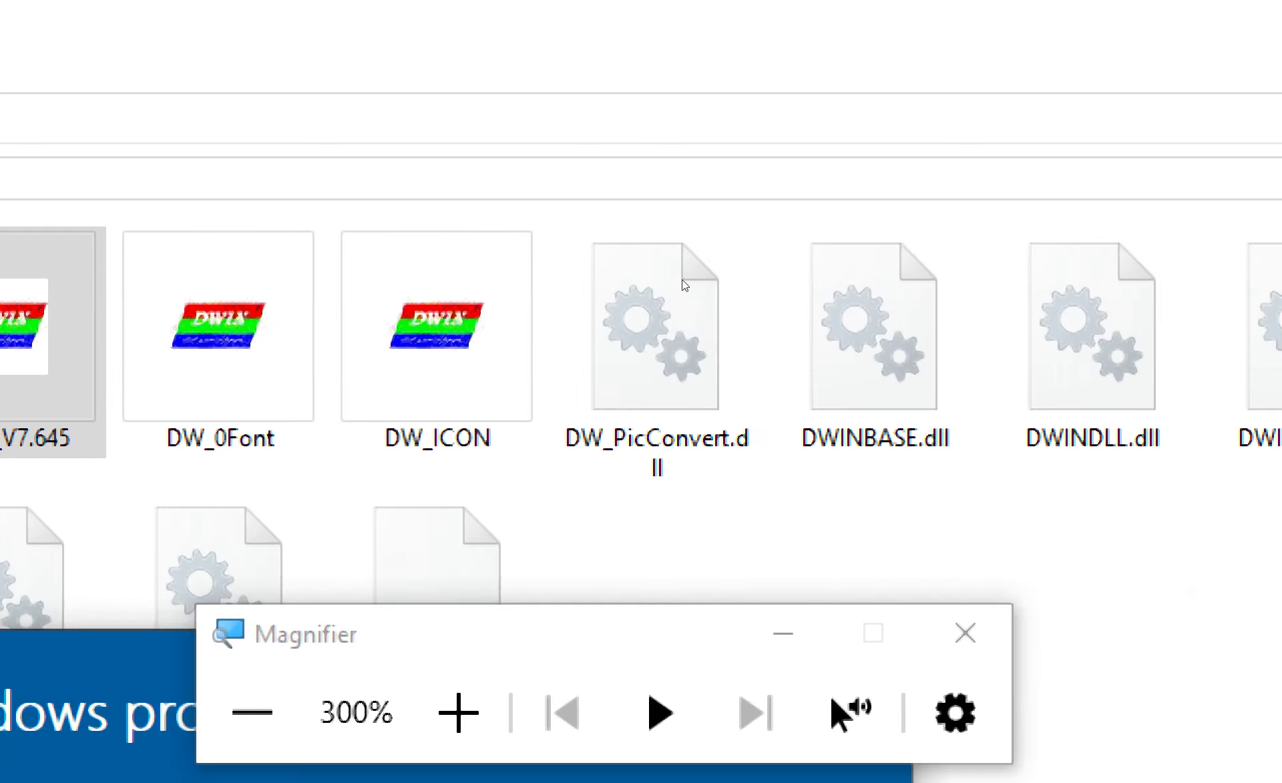
key(super+minus)
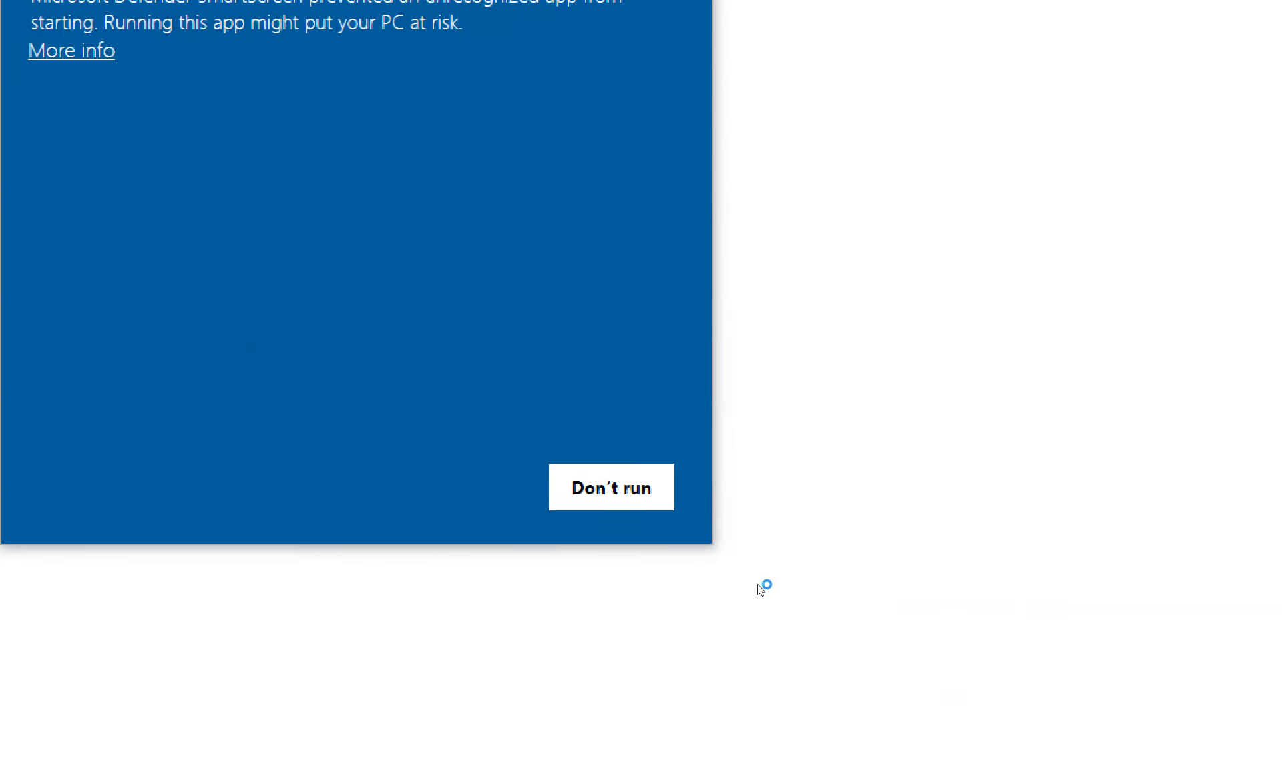
key(Return)
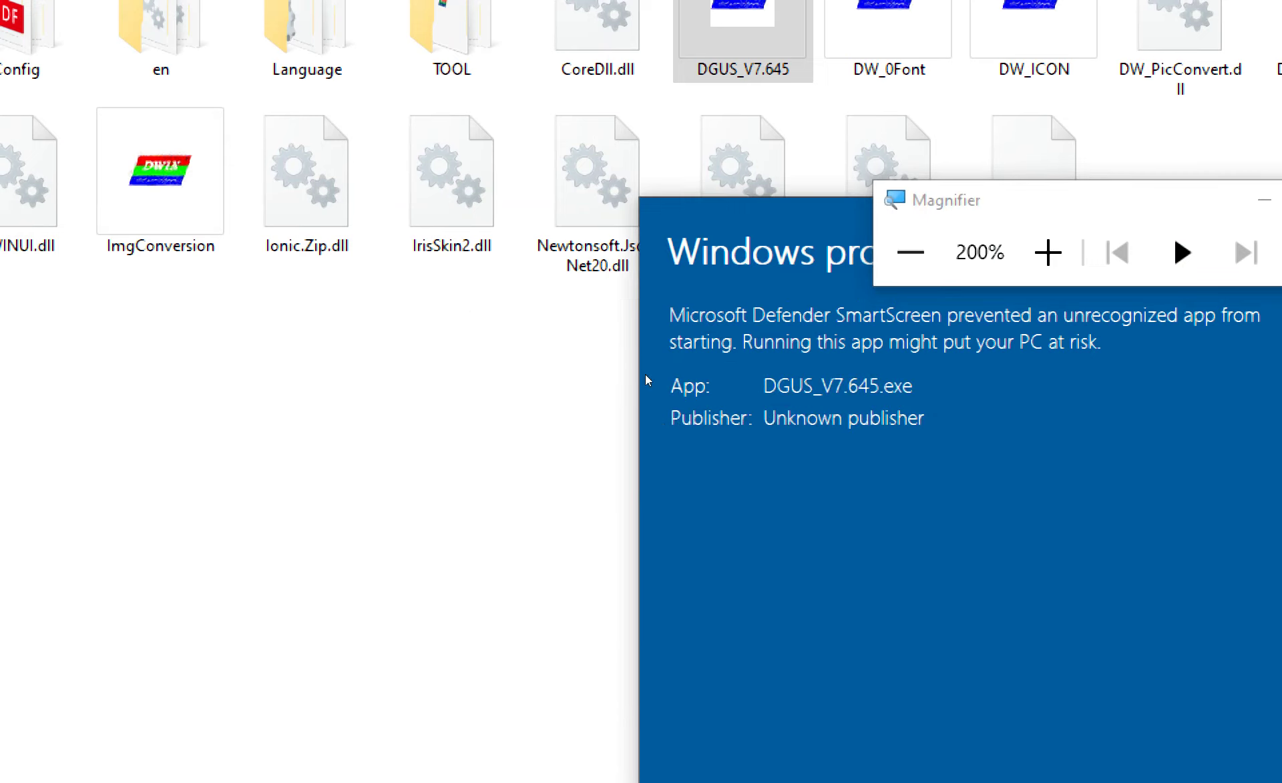
key(Tab)
key(Return)
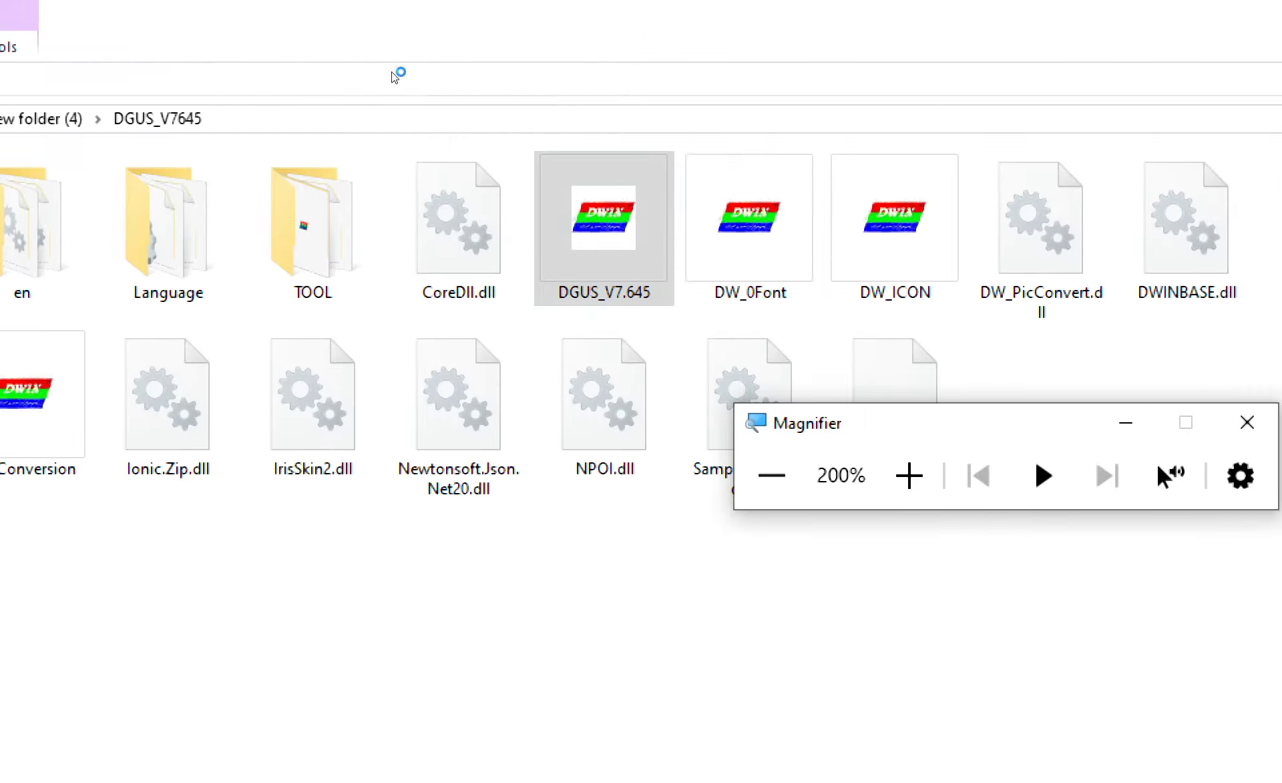
key(super+minus)
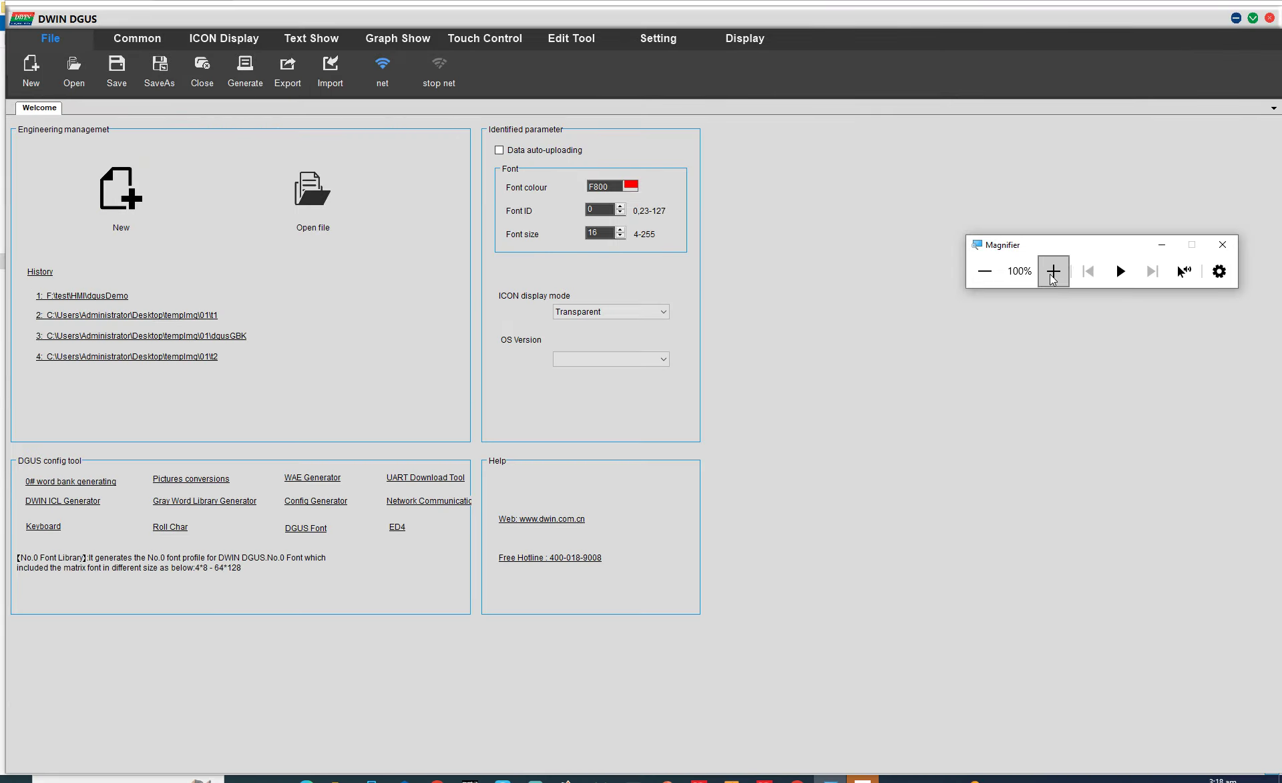
- Show DGUS's Touch Control ribbon tools, then switch back to the Drive folder in Chrome
click(1053, 271)
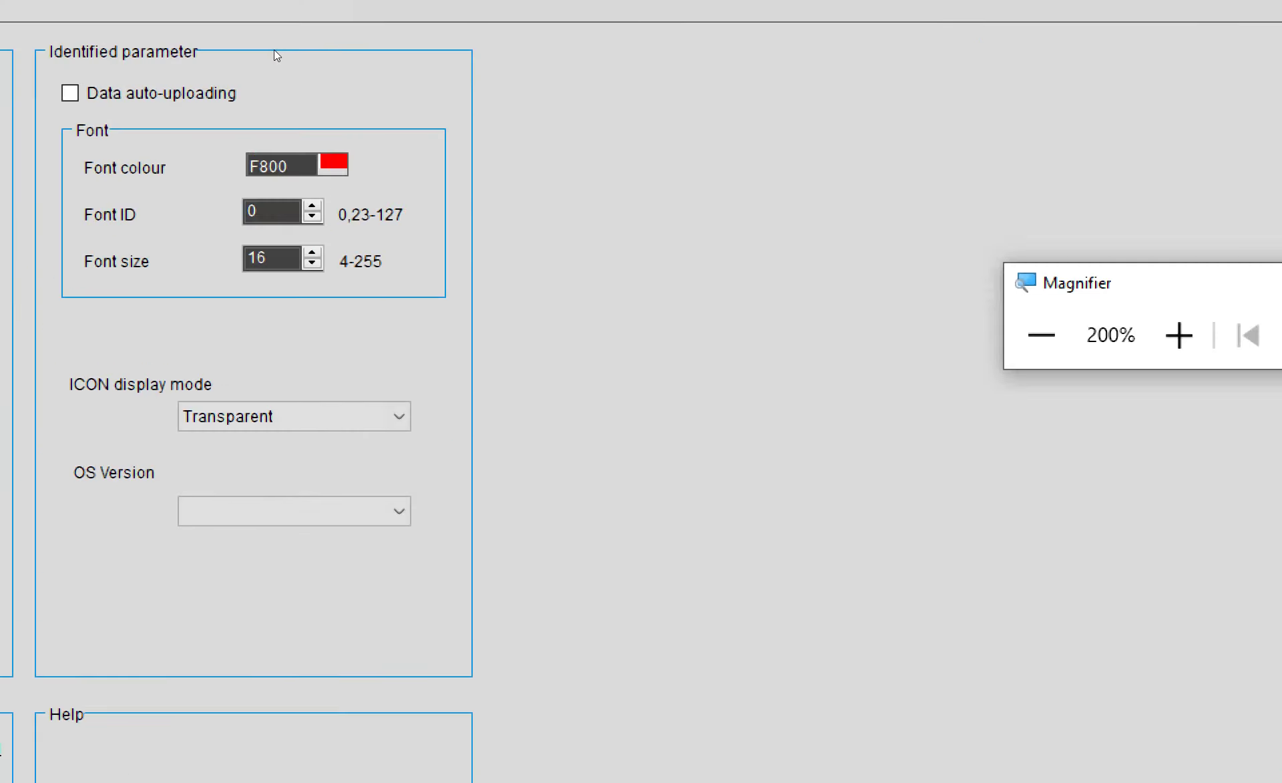
click(274, 76)
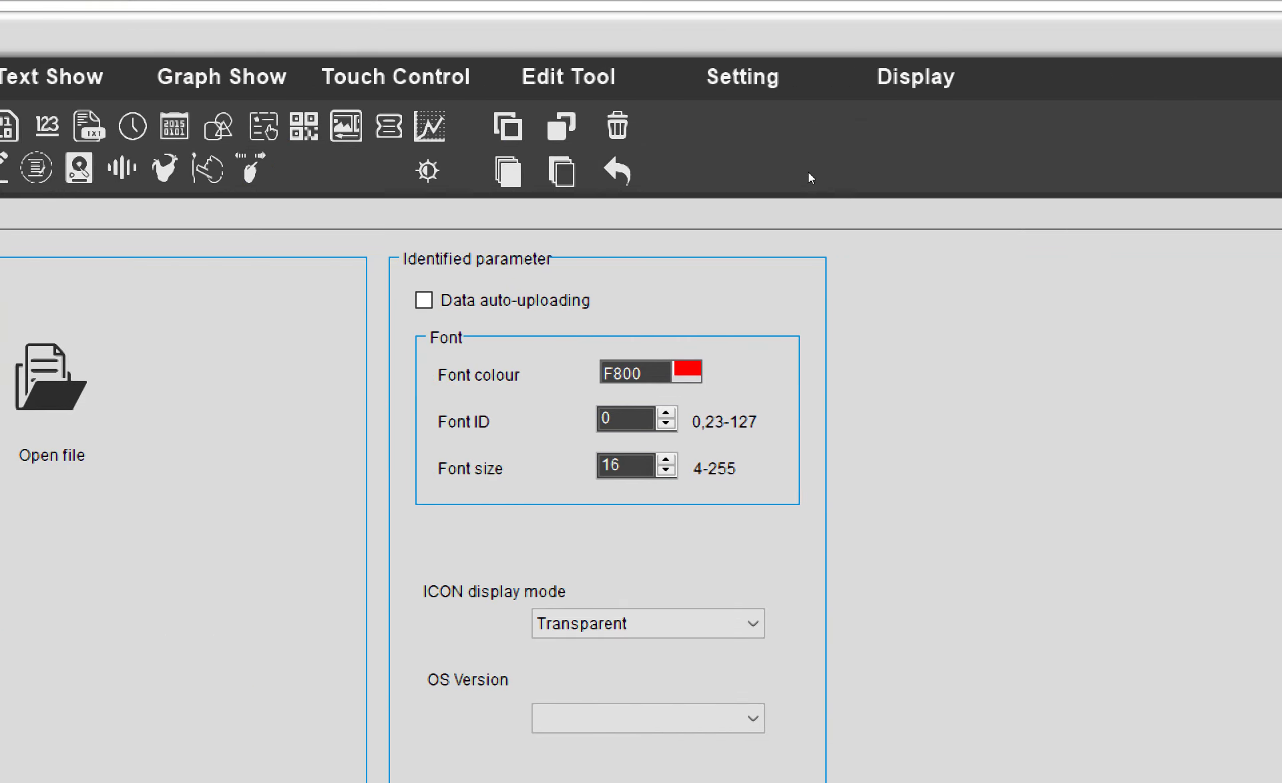
key(super+minus)
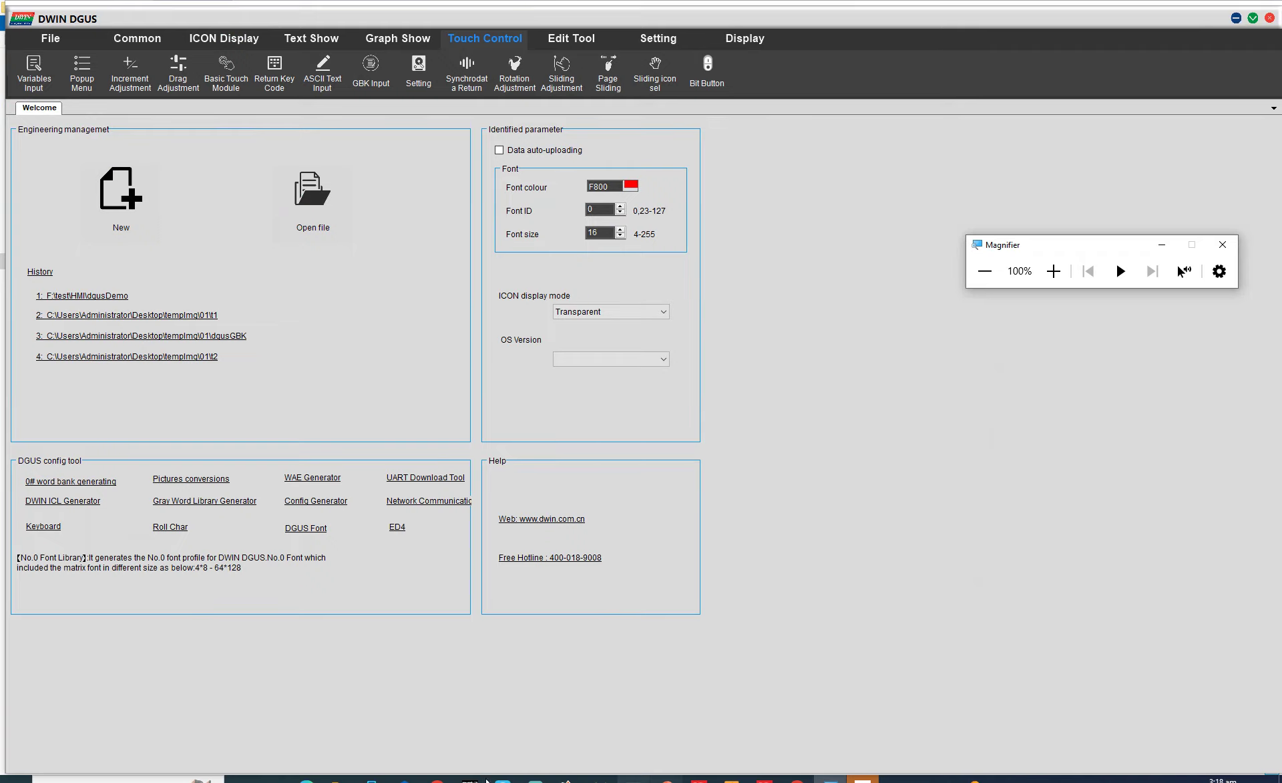
click(438, 778)
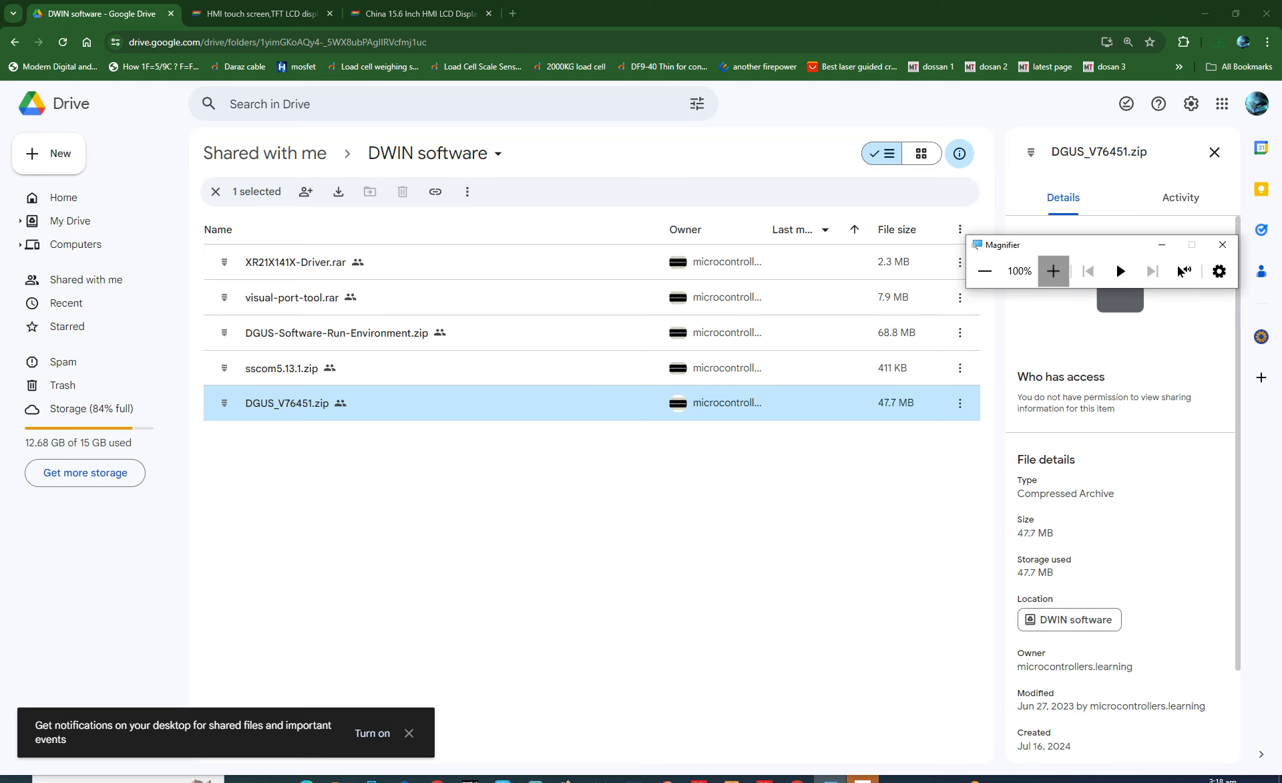
- Step through visual-port-tool.rar, DGUS-Software-Run-Environment.zip and DGUS_V76451.zip, then minimize Chrome
click(1053, 271)
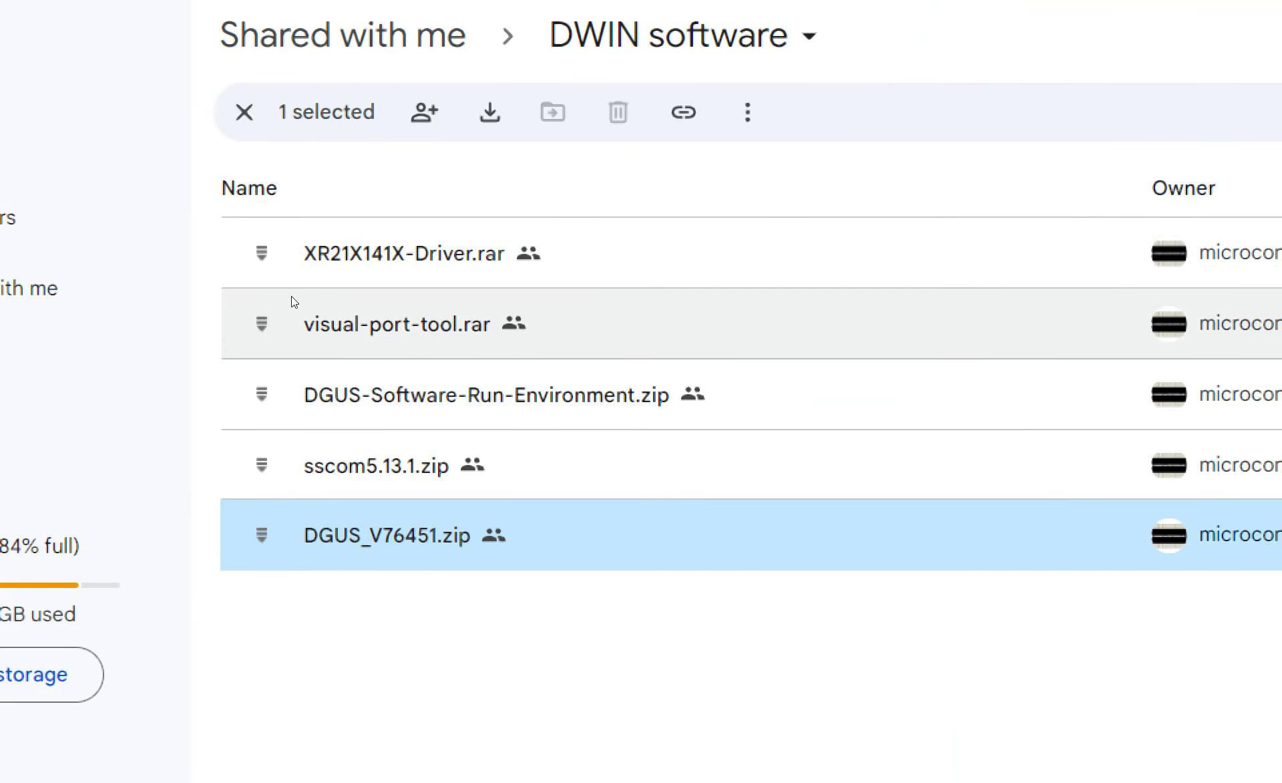
click(283, 298)
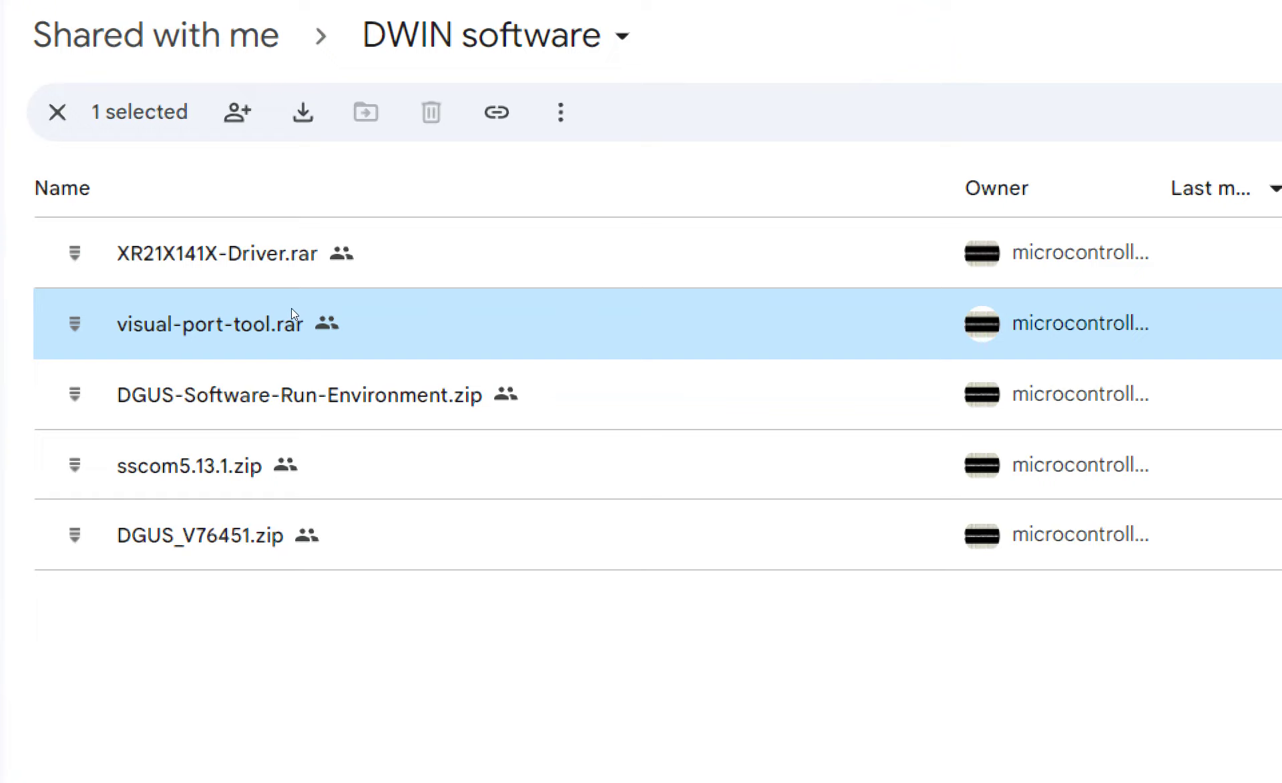
key(Down)
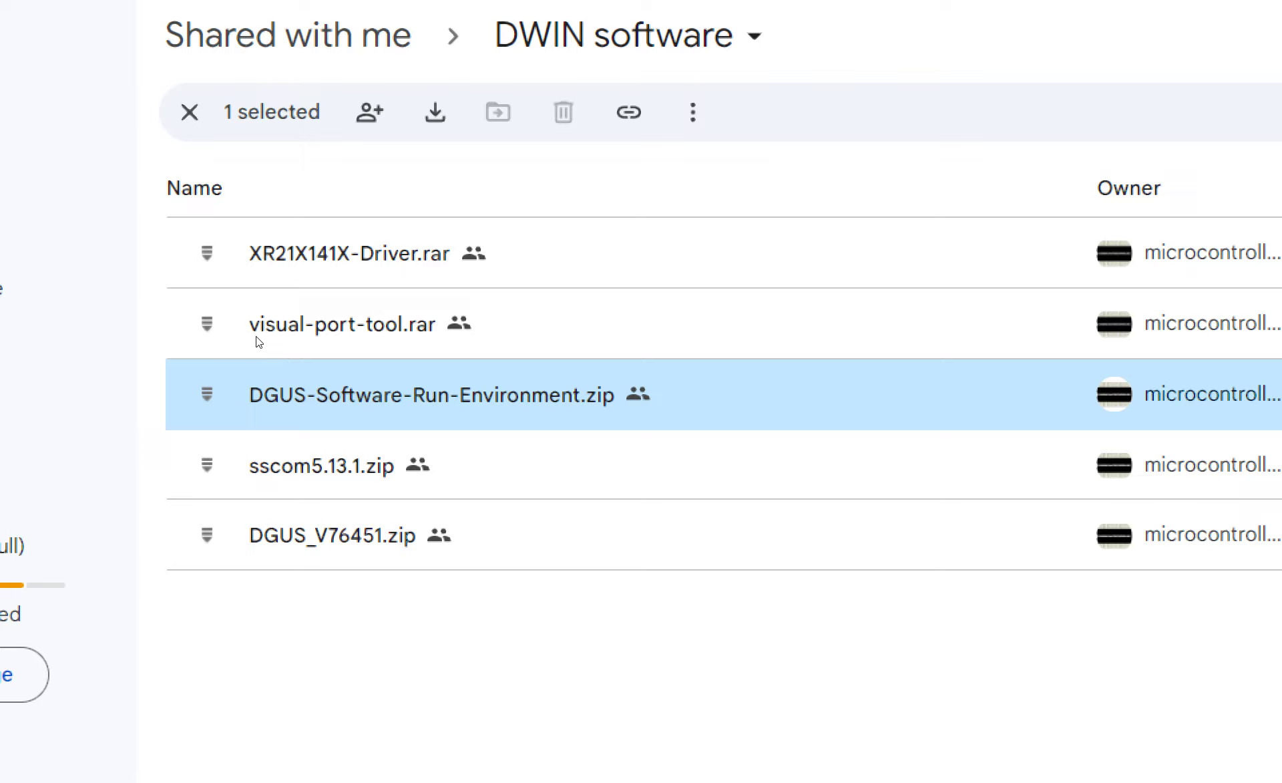
key(End)
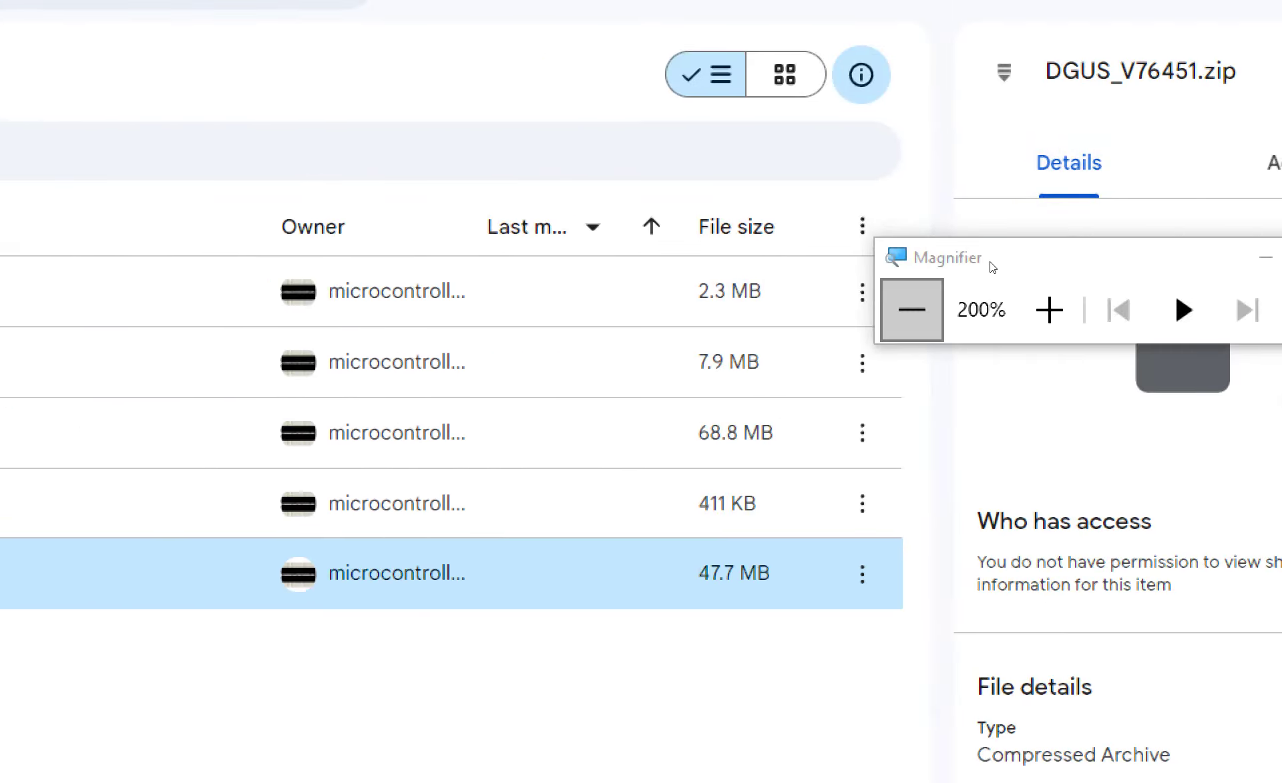
key(super+minus)
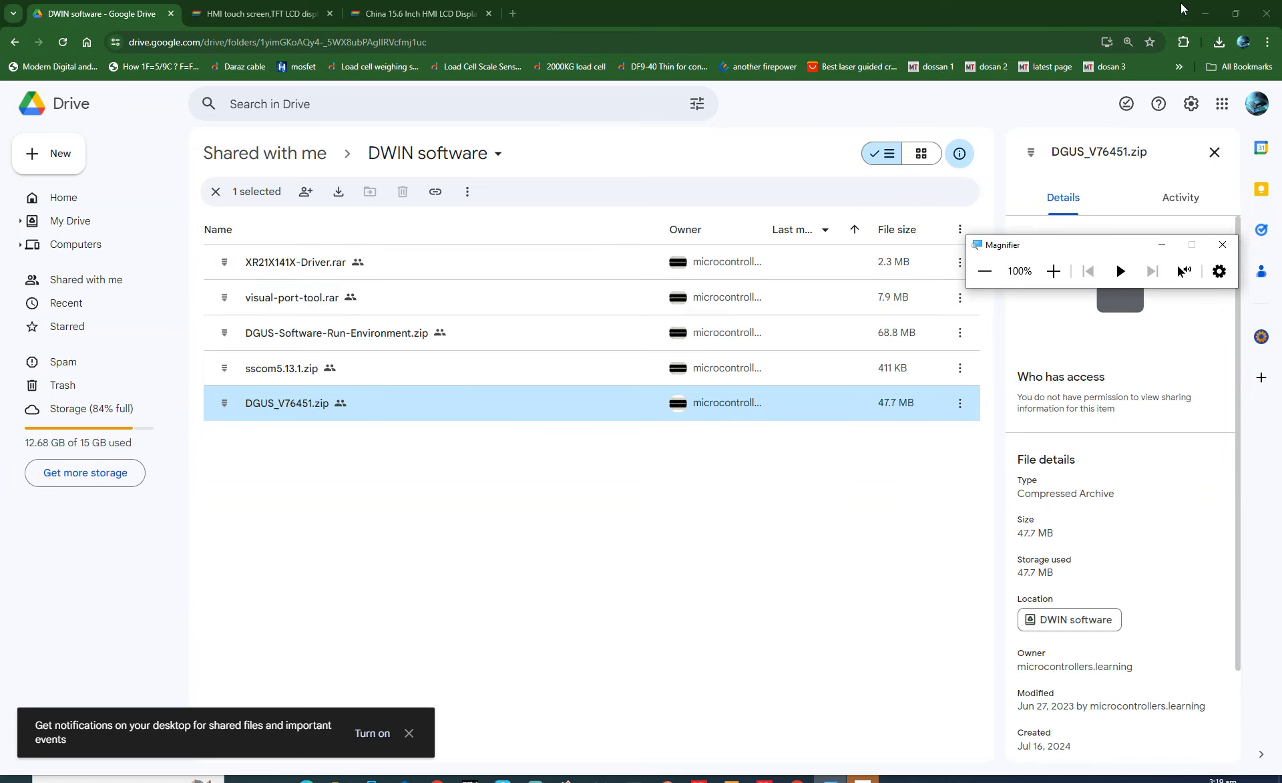
click(1205, 13)
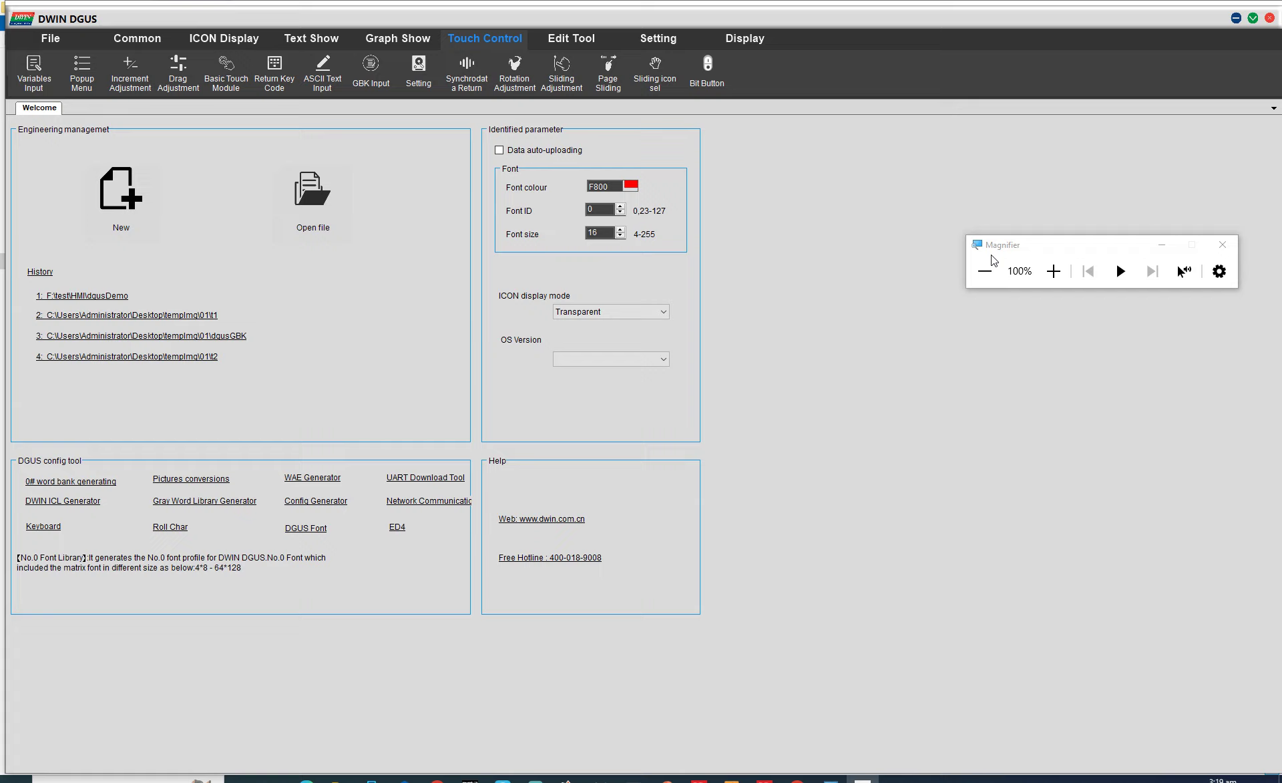
- Show the File, Common and ICON Display ribbon tools in DGUS
click(1054, 270)
click(1053, 271)
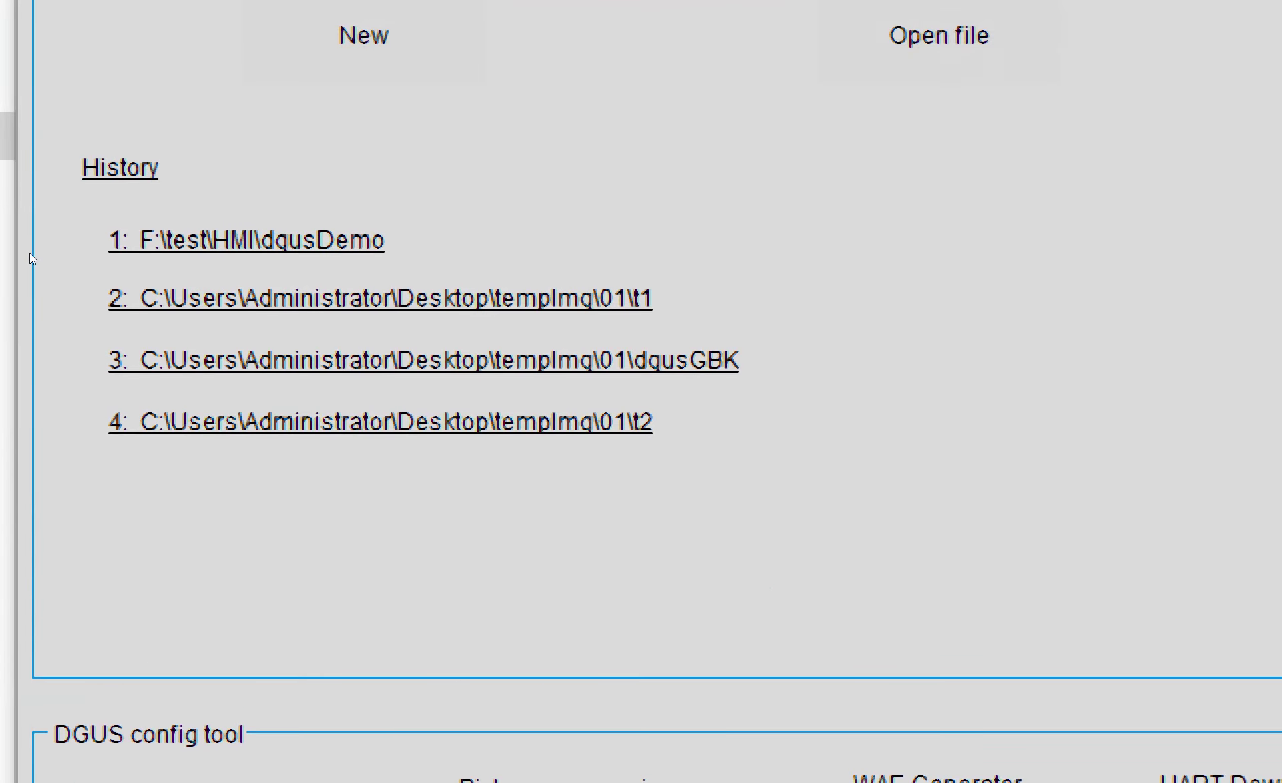
click(153, 115)
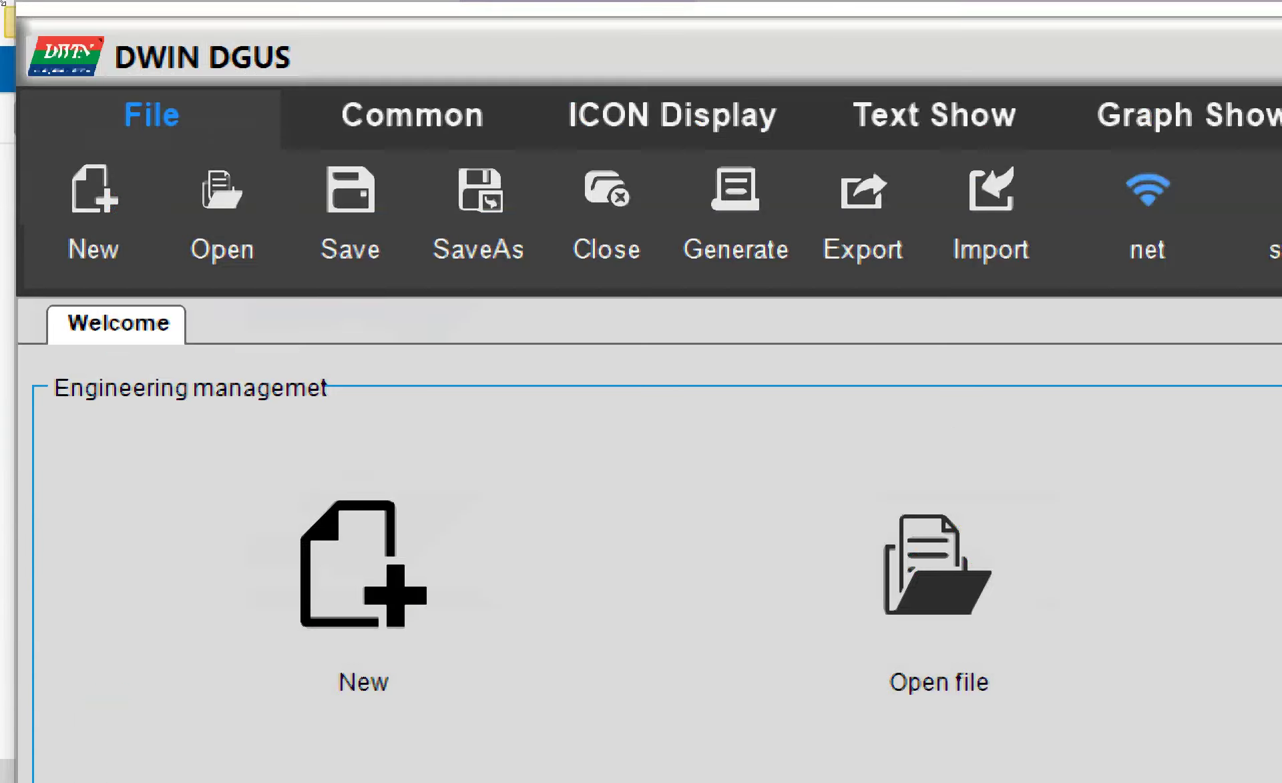
click(412, 115)
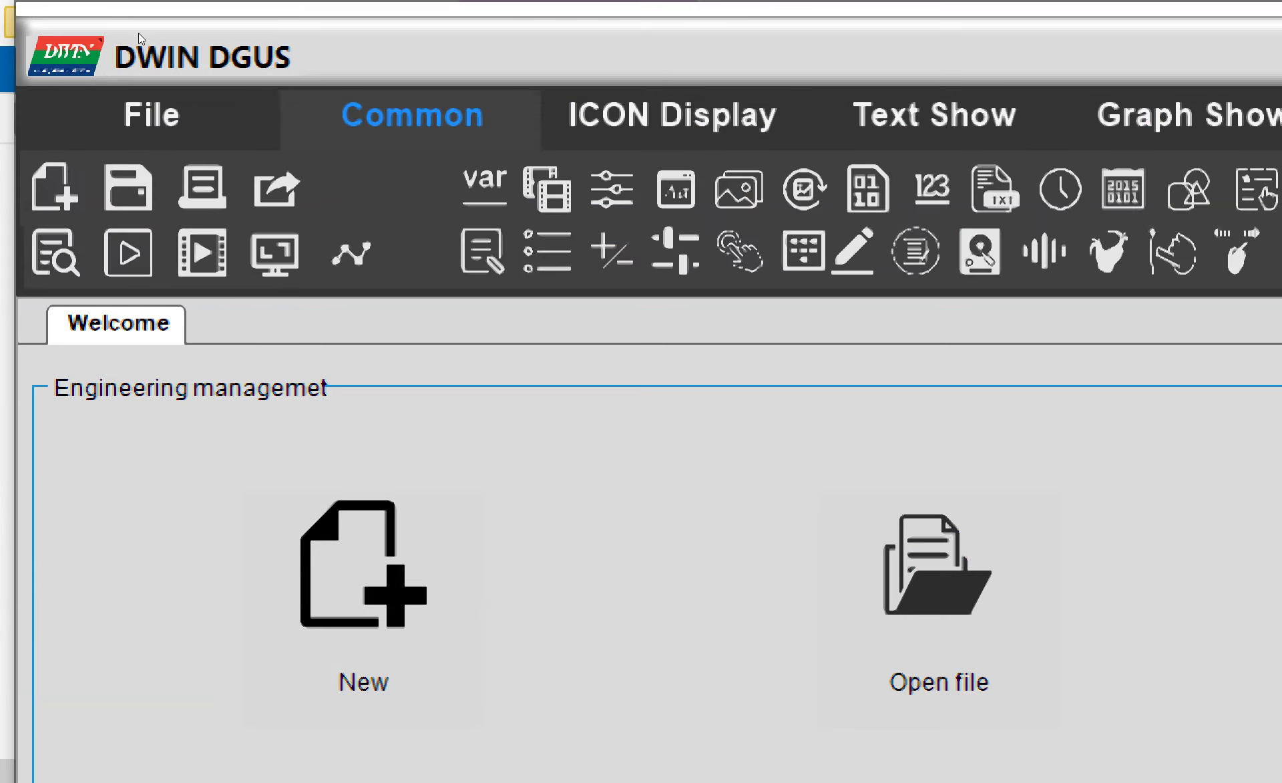
click(671, 115)
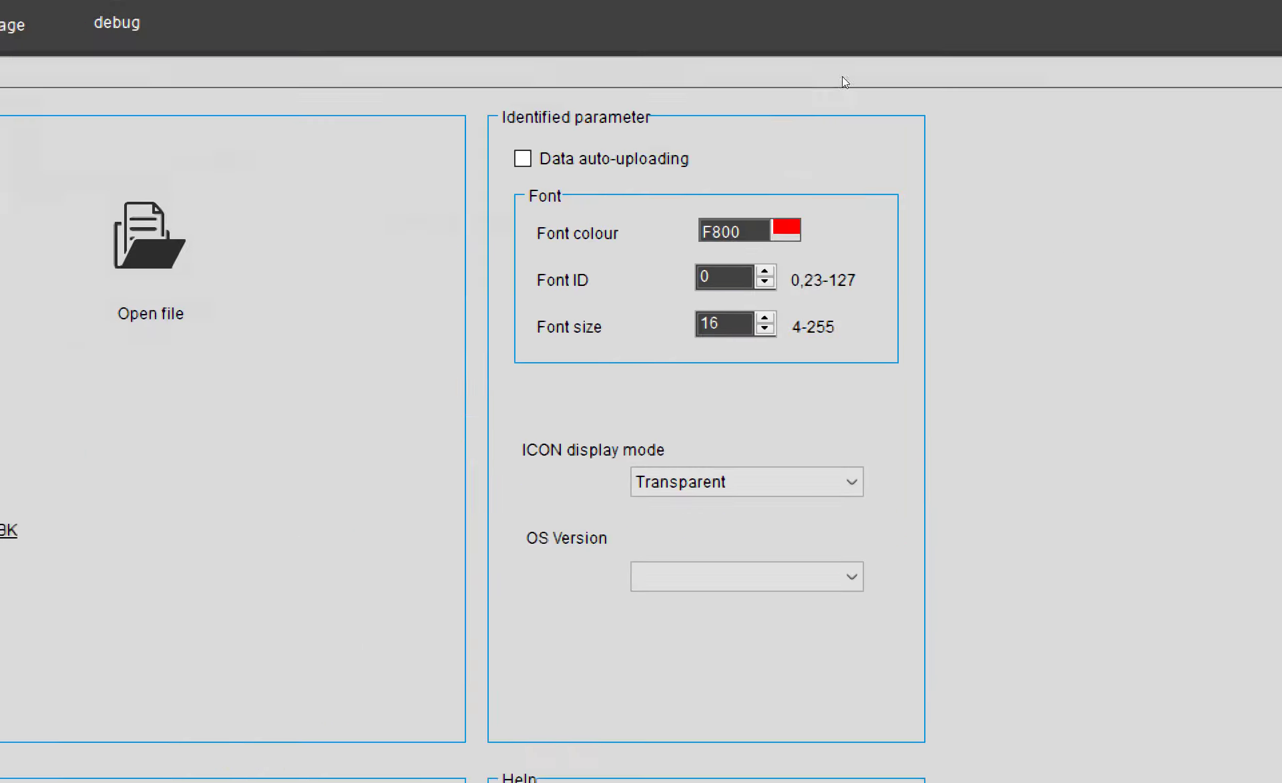
- Refocus DGUS and move through Common and ICON Display to the Text Show tools
key(super+minus)
key(super+minus)
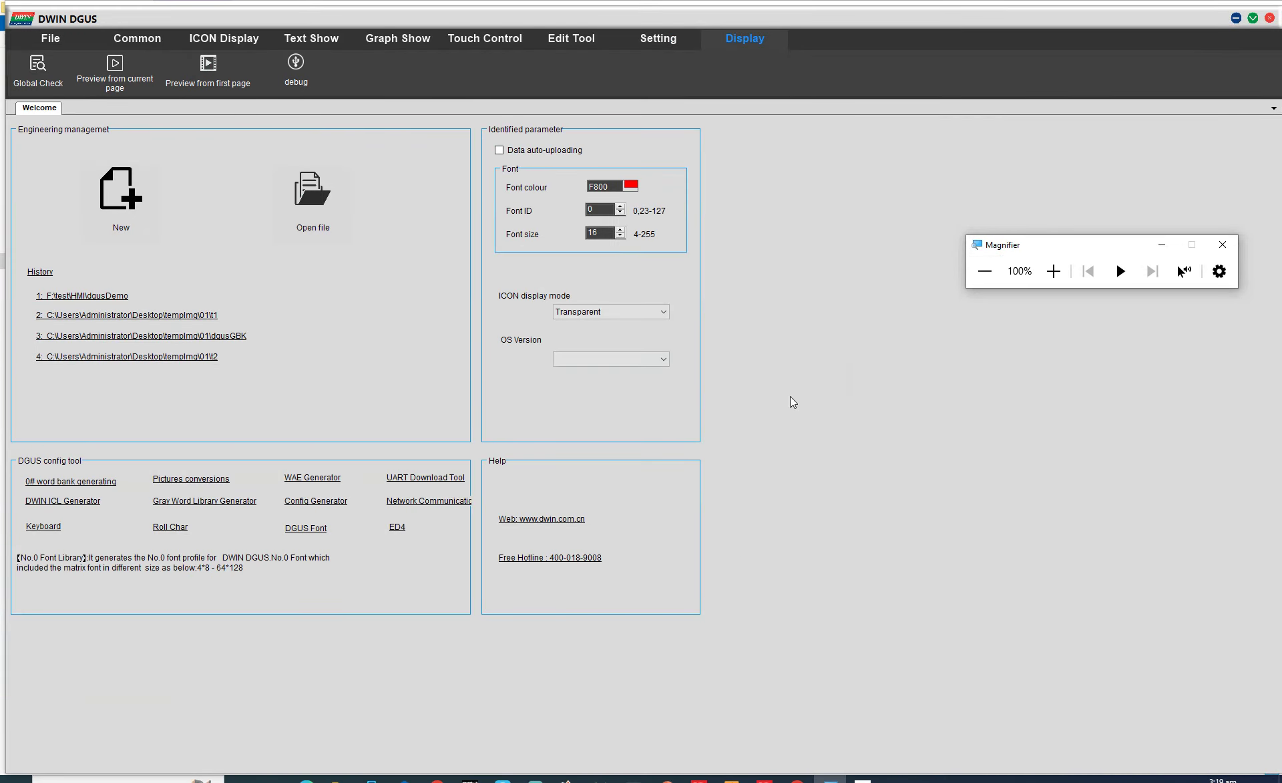
click(820, 389)
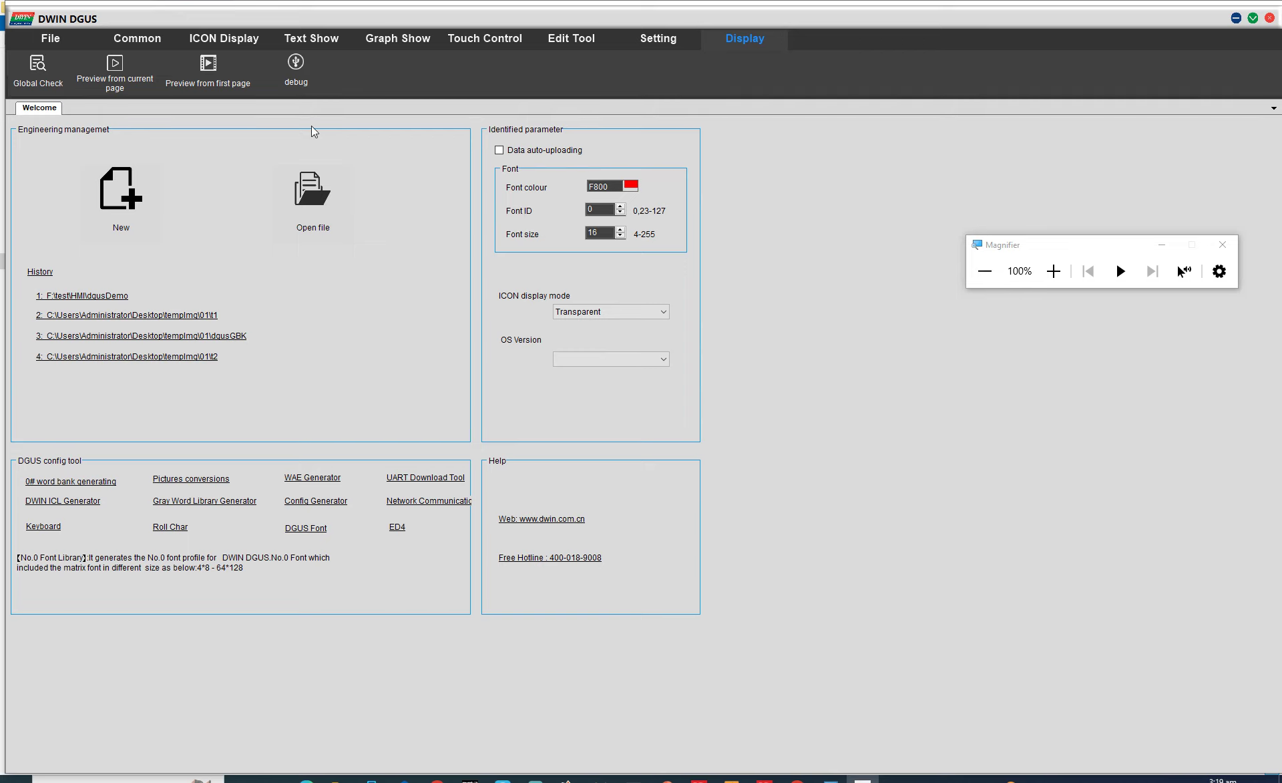
click(136, 35)
click(185, 36)
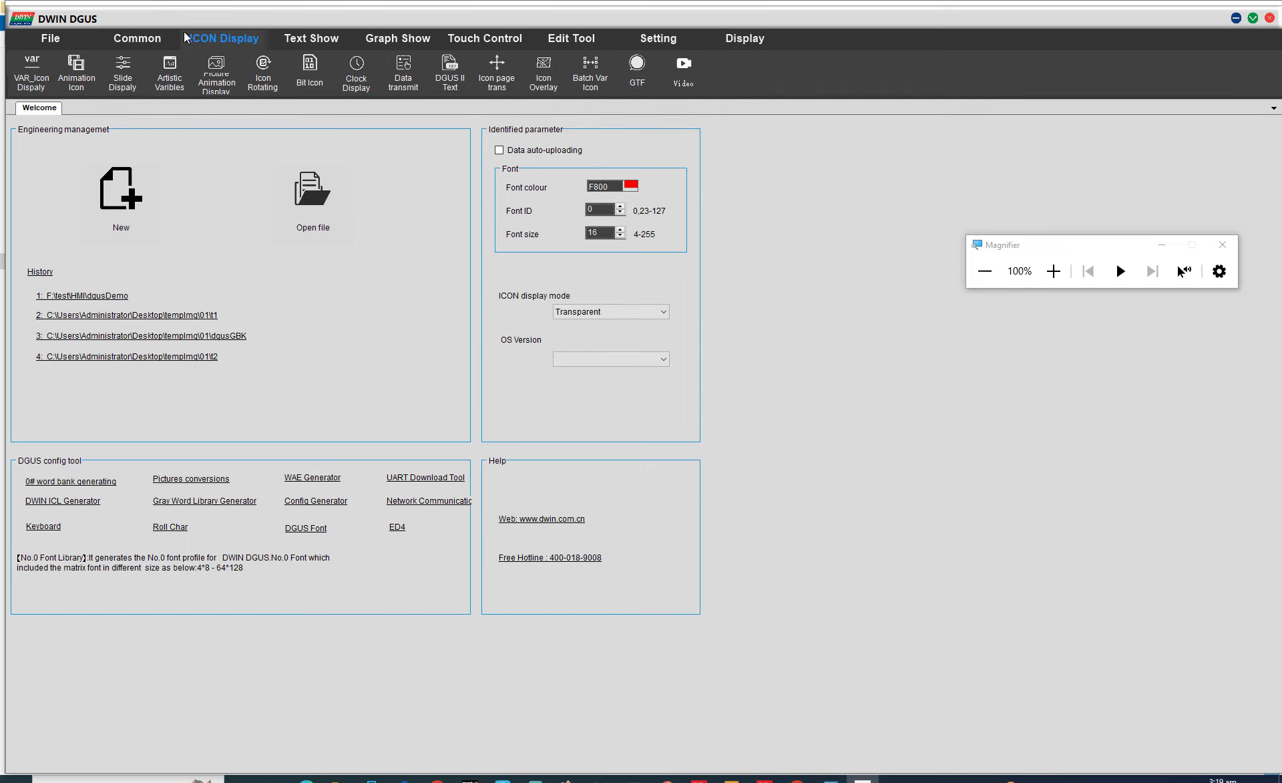
click(288, 43)
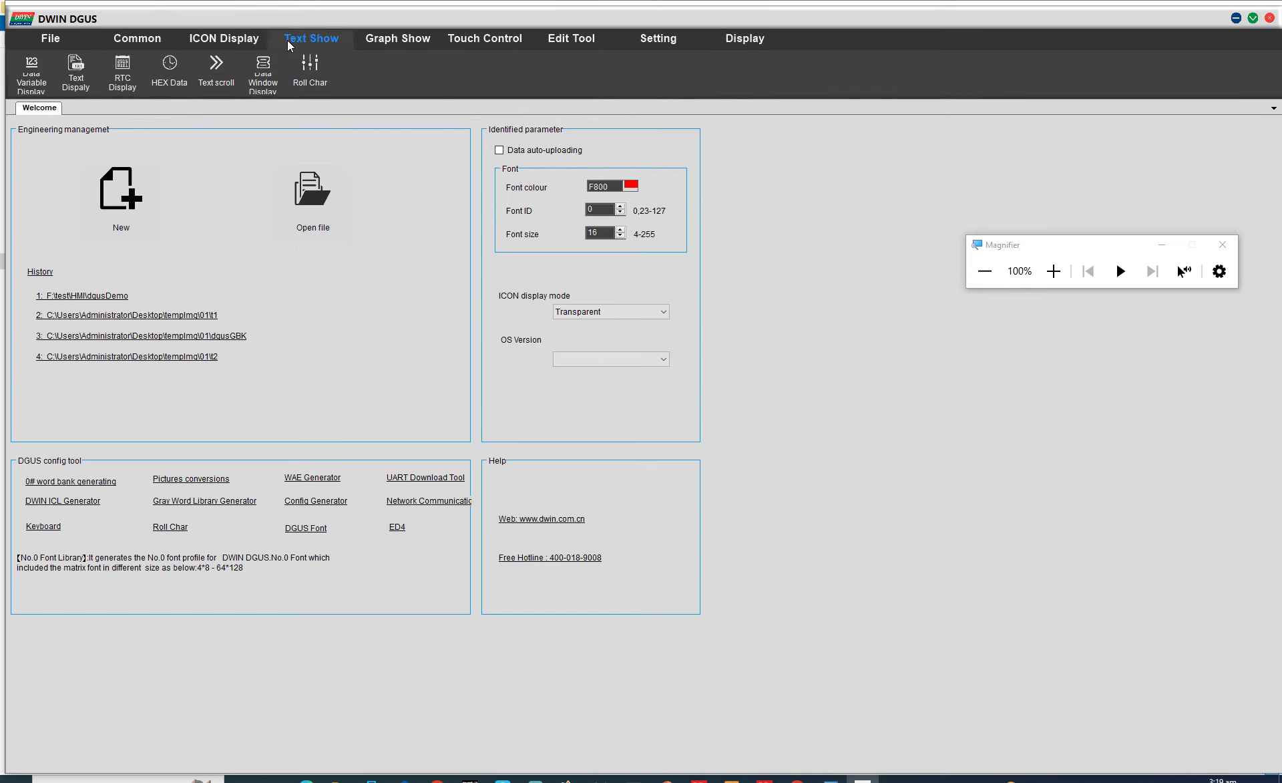